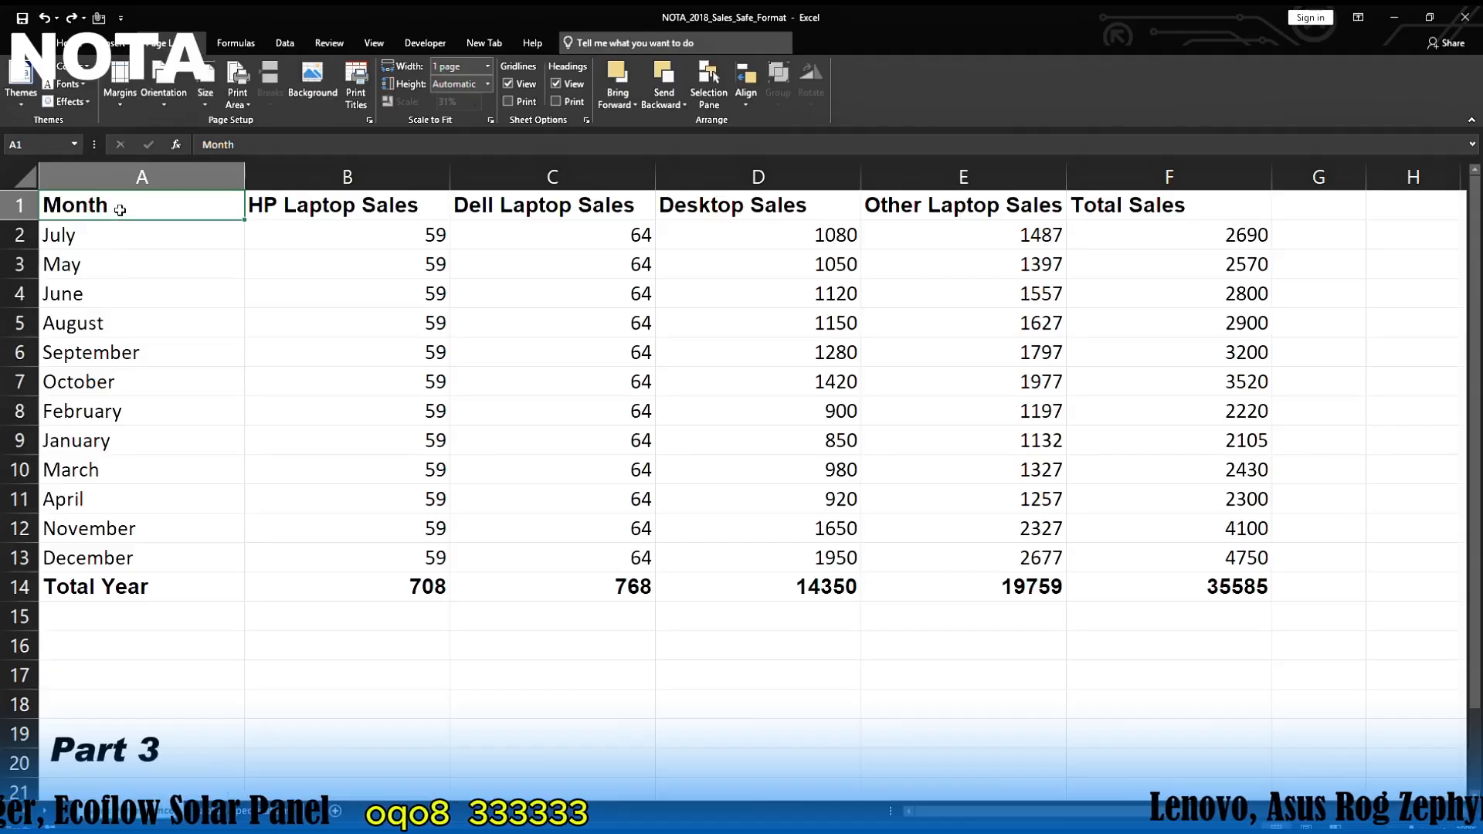
# Step: Format the sales range A1:F14 as a table with headers in a light blue style, and try other table styles on it
pyautogui.moveTo(124, 212); pyautogui.dragTo(1198, 592)
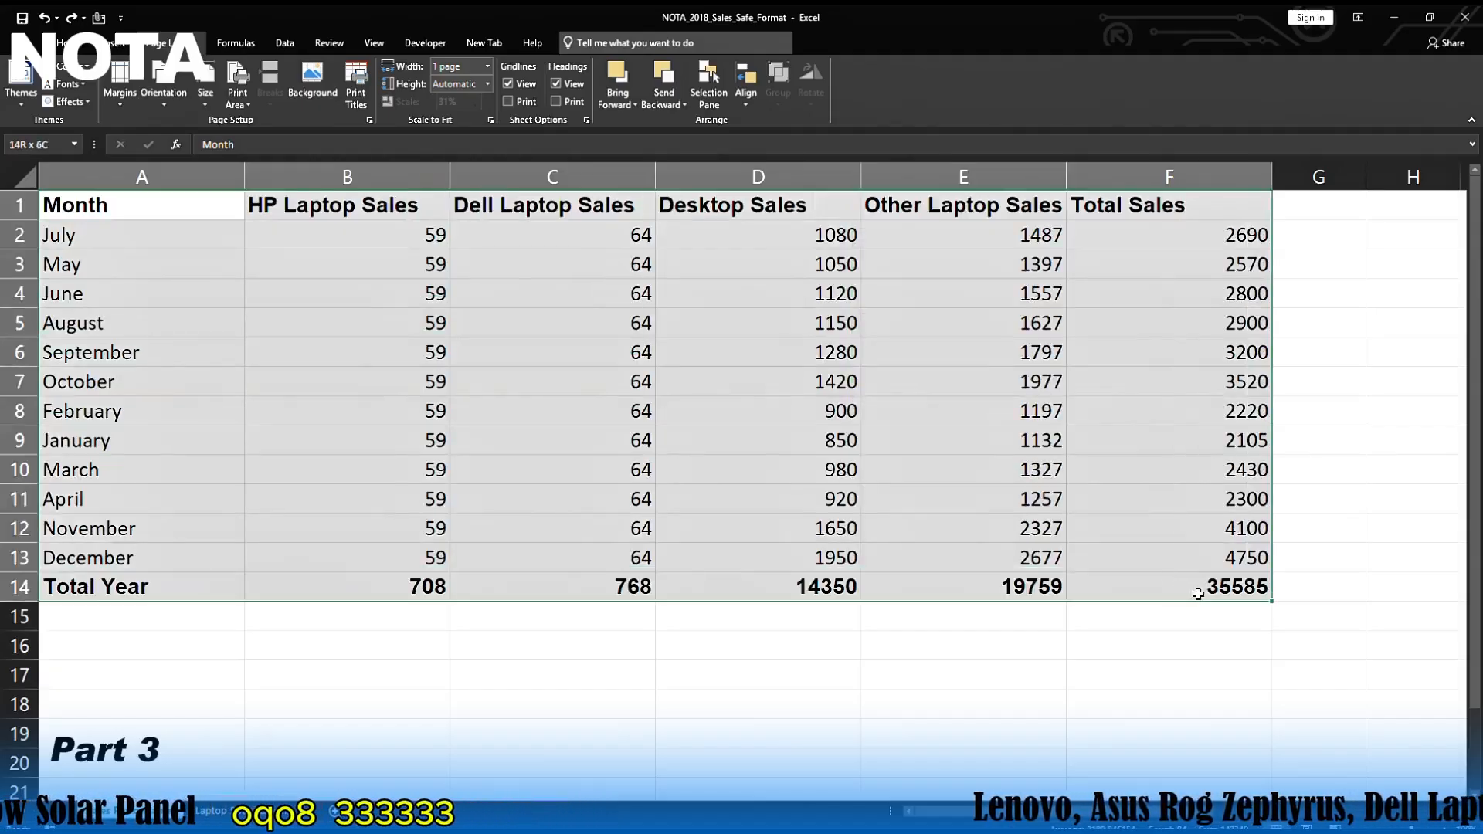
pyautogui.moveTo(1198, 592); pyautogui.dragTo(1198, 593)
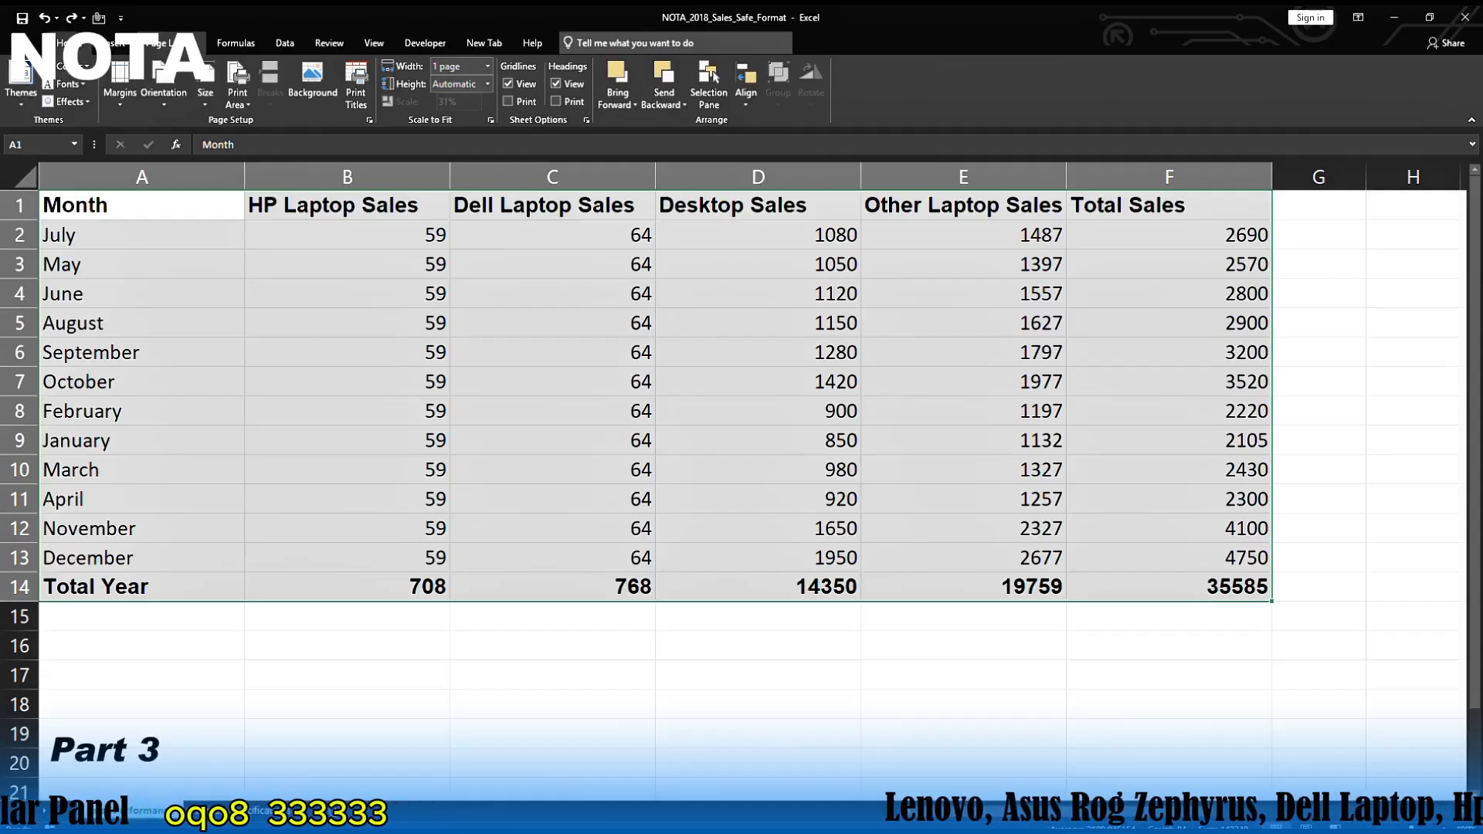
pyautogui.click(68, 44)
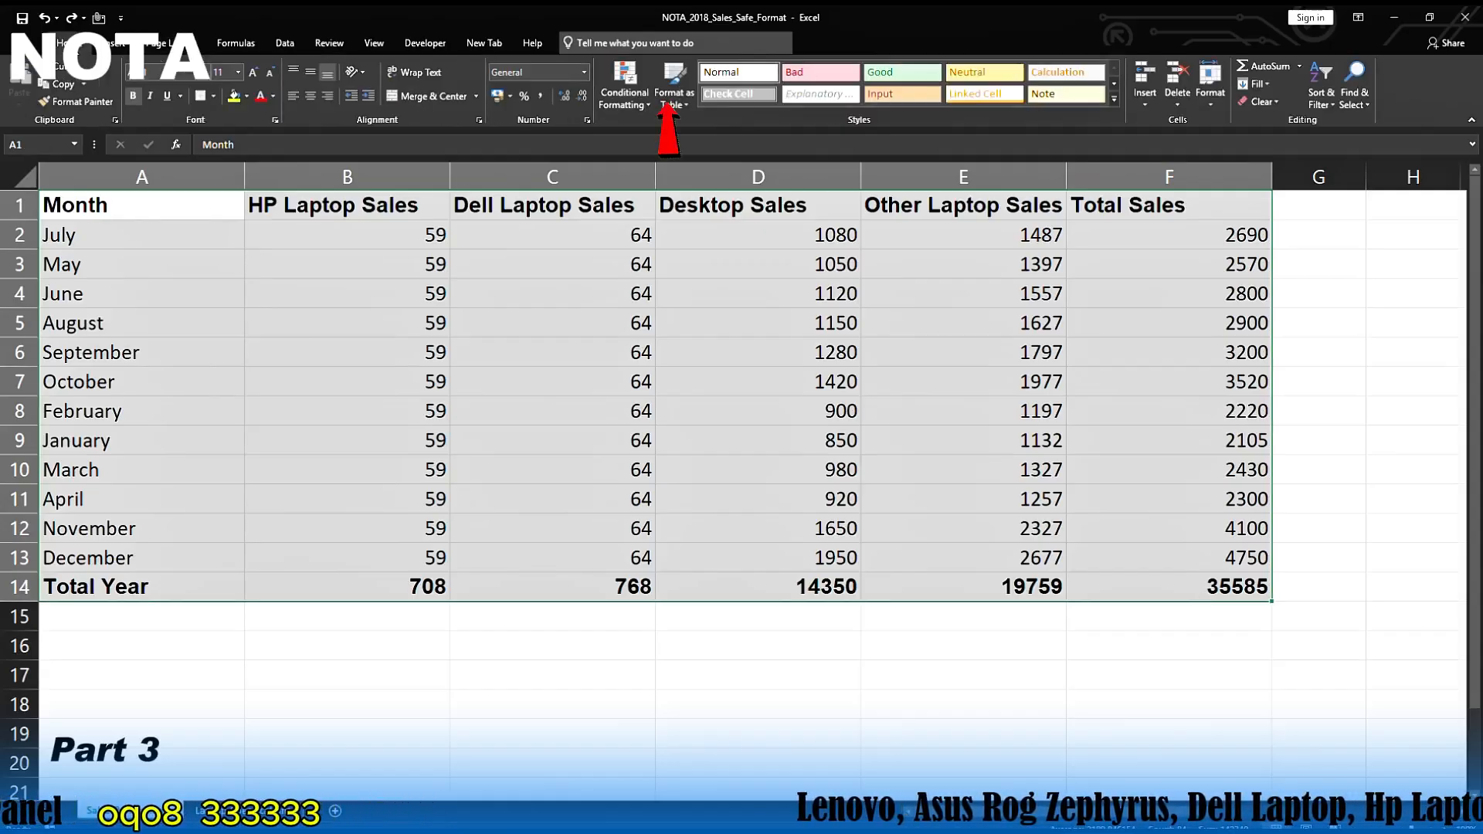
pyautogui.click(679, 109)
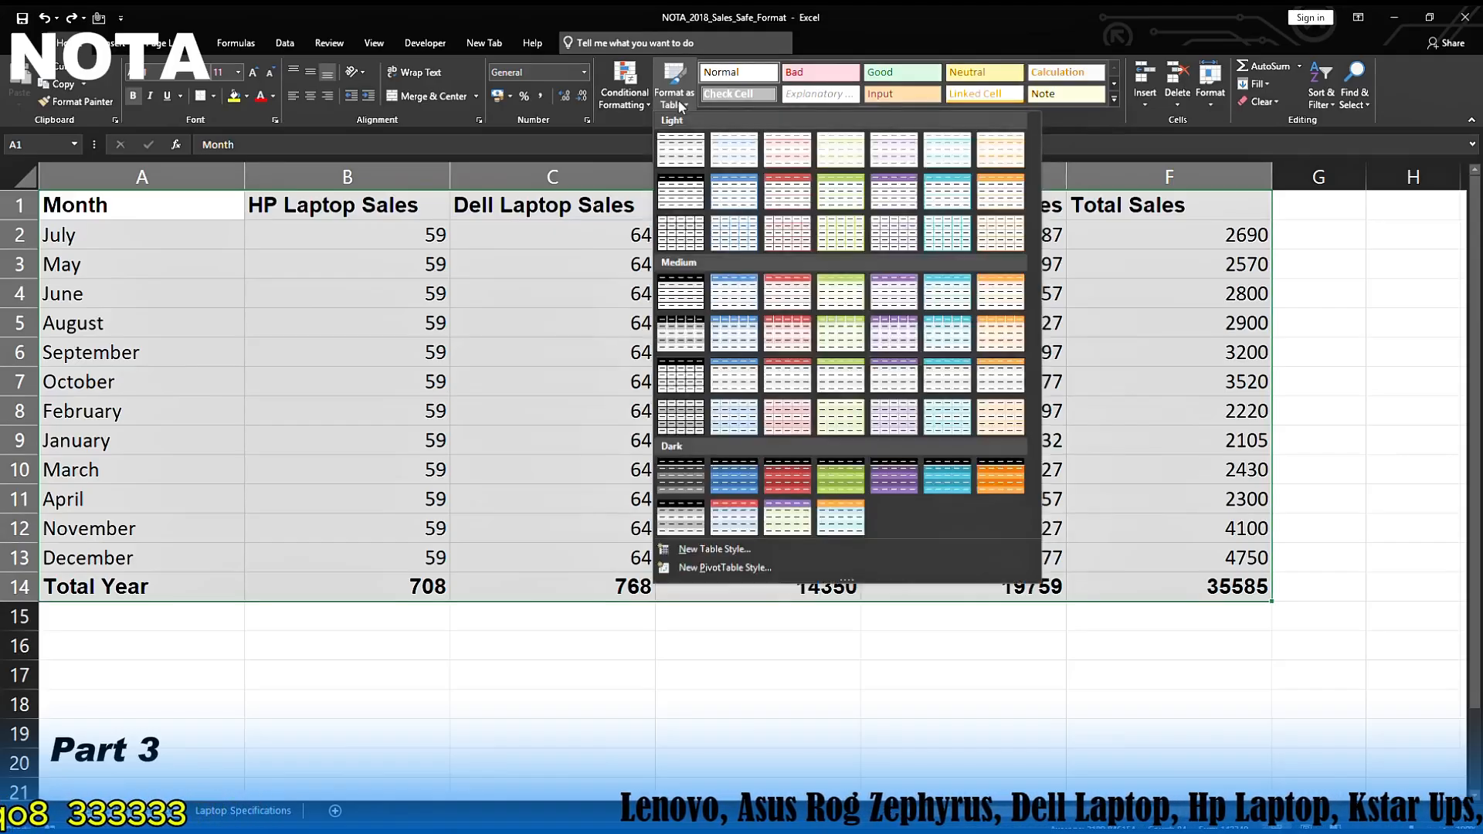
pyautogui.click(726, 193)
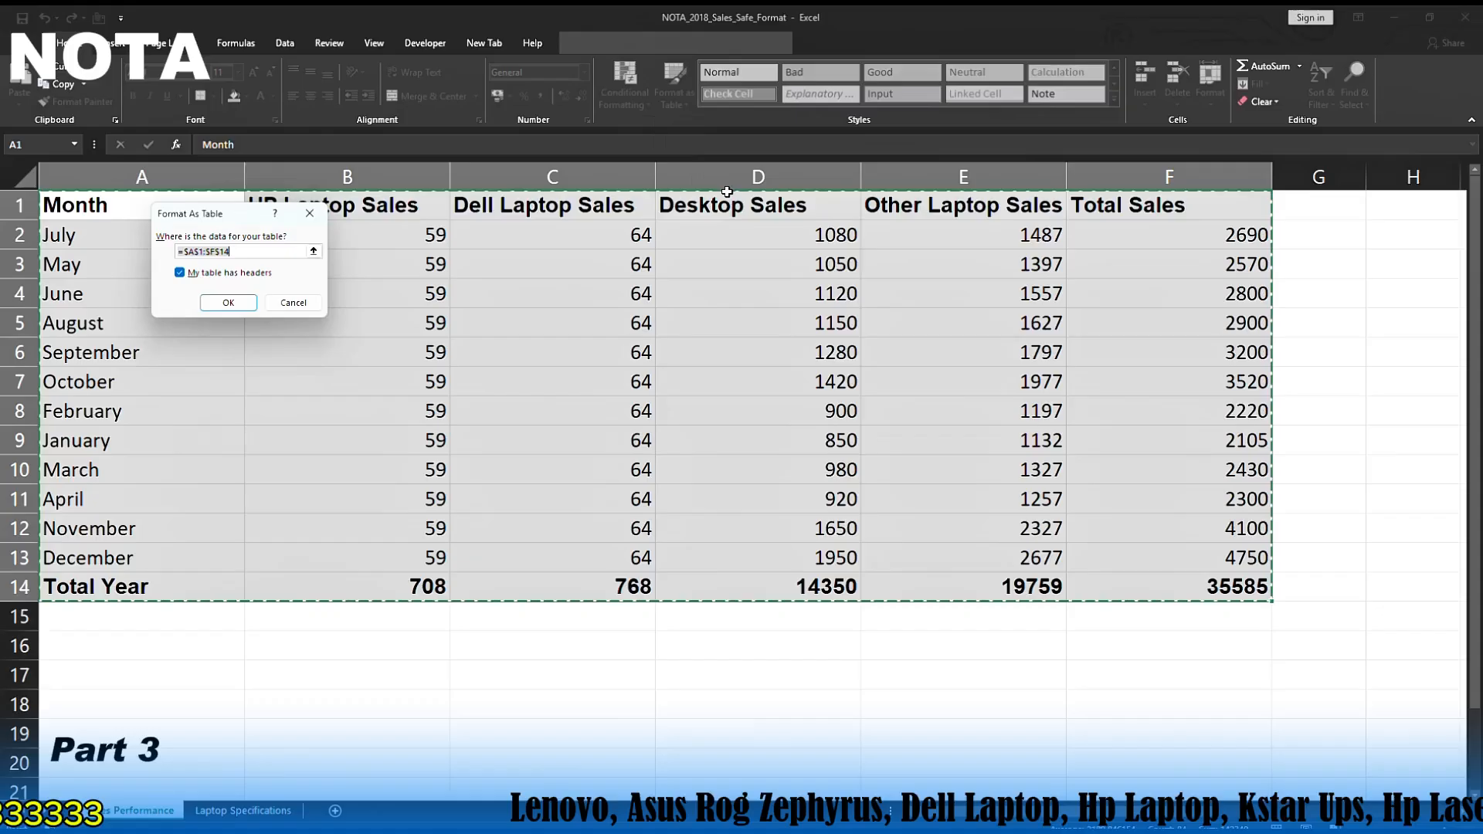
pyautogui.click(225, 302)
pyautogui.click(228, 309)
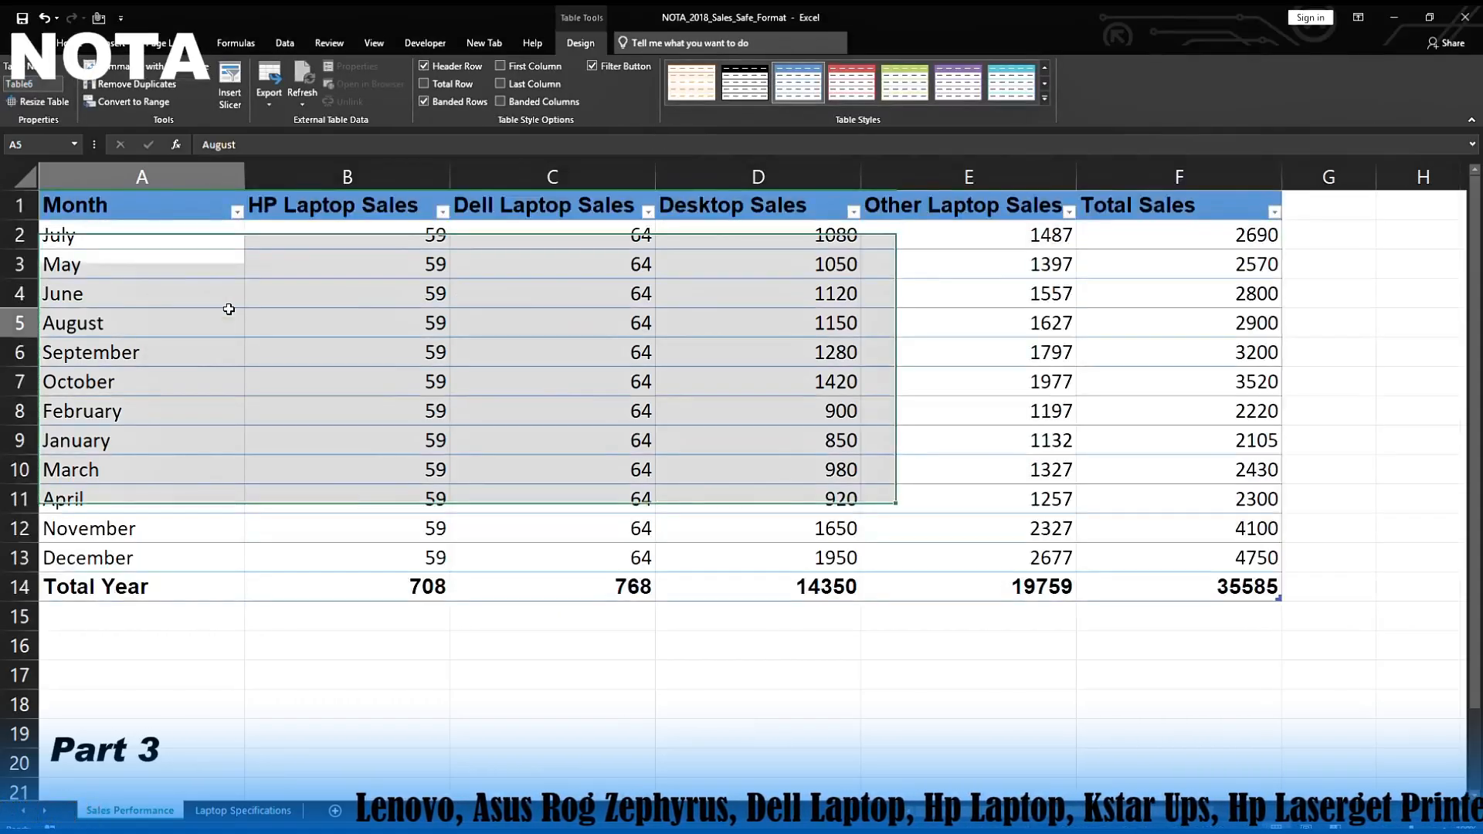
pyautogui.click(222, 220)
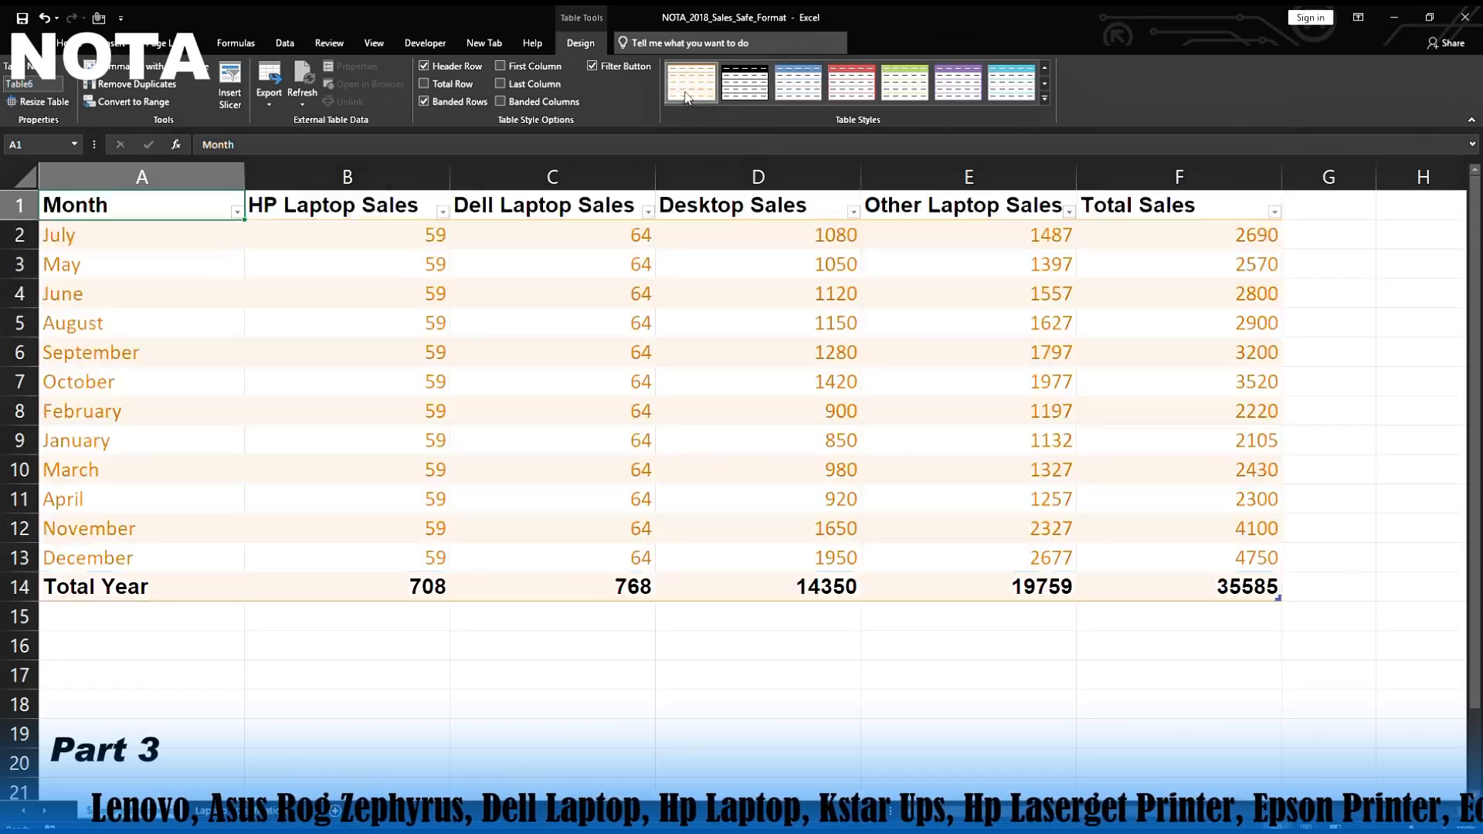
pyautogui.click(743, 100)
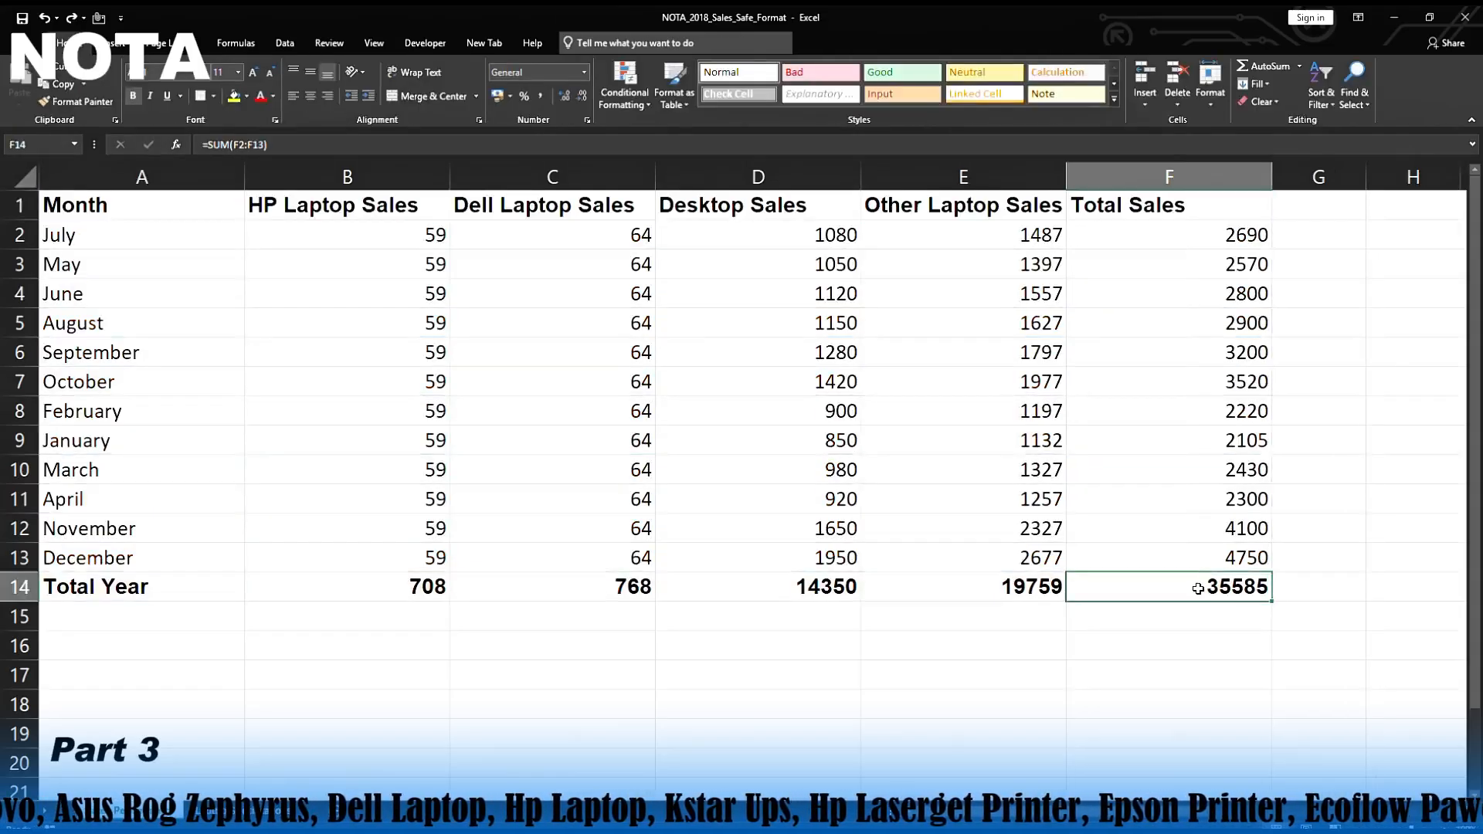
# Step: Create a table with headers from the sales data in A1:F14
pyautogui.moveTo(115, 205); pyautogui.dragTo(1139, 589)
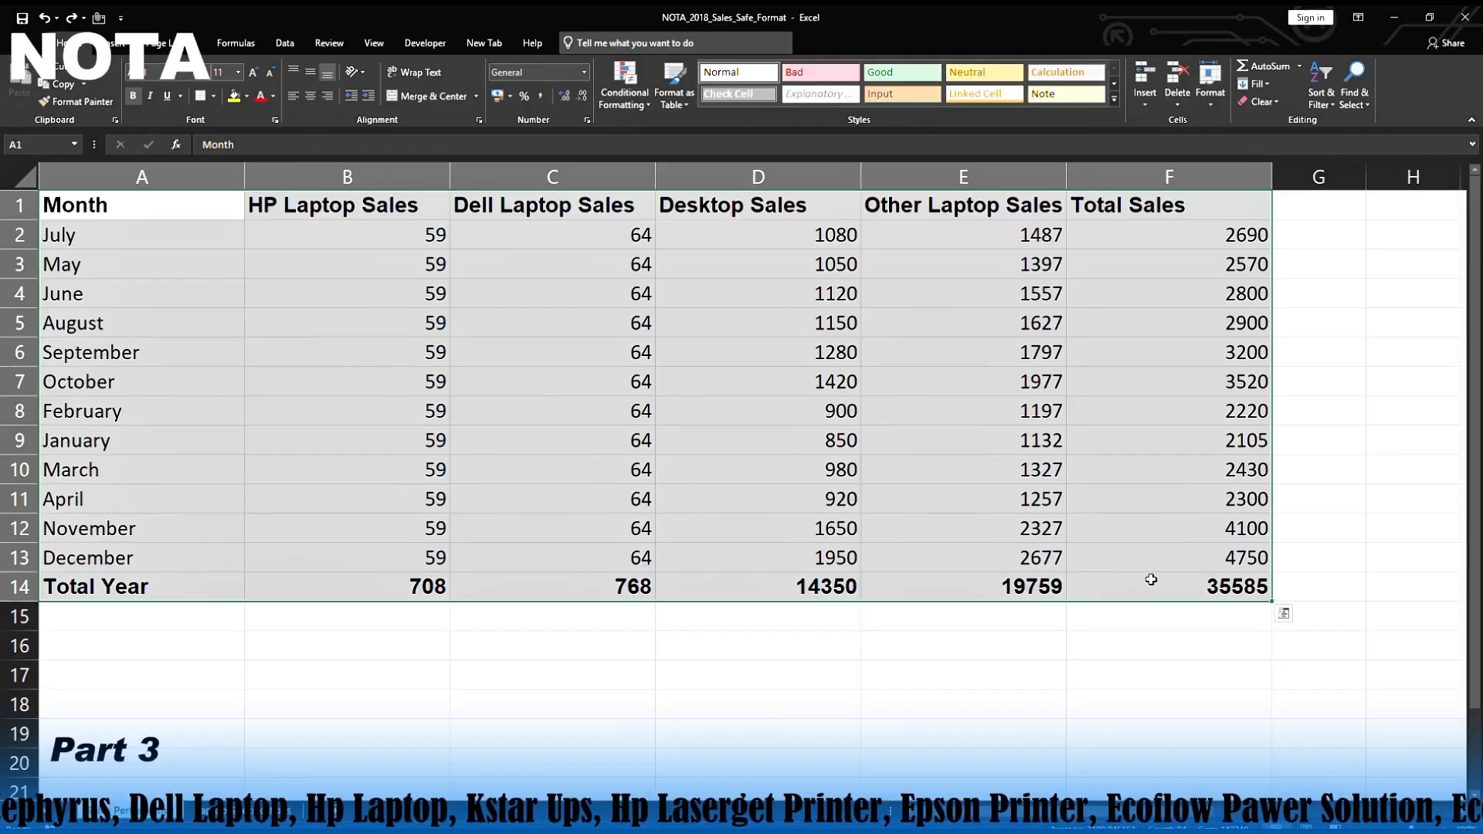
pyautogui.hotkey('ctrl', 't')
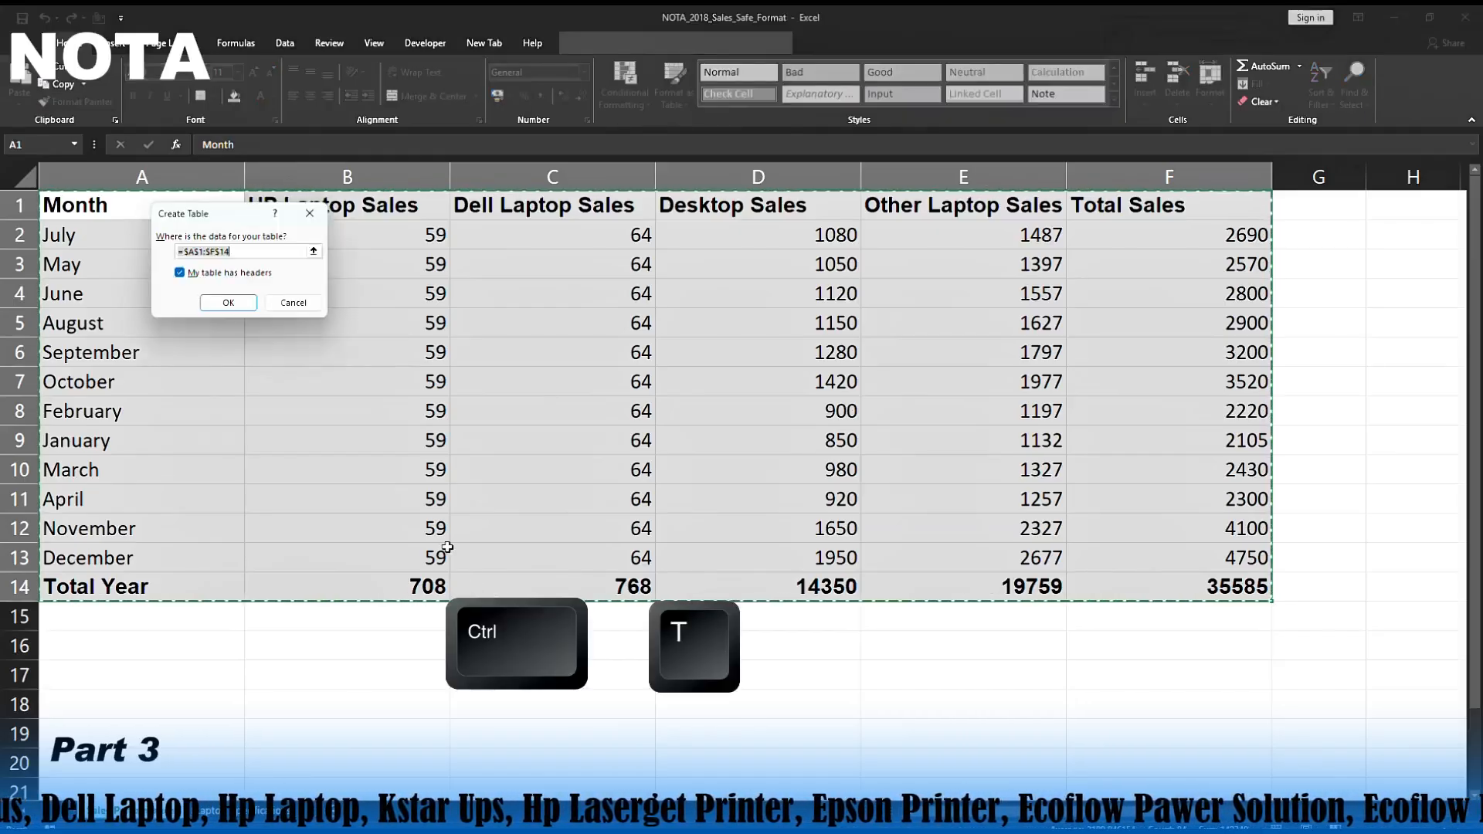
pyautogui.click(222, 303)
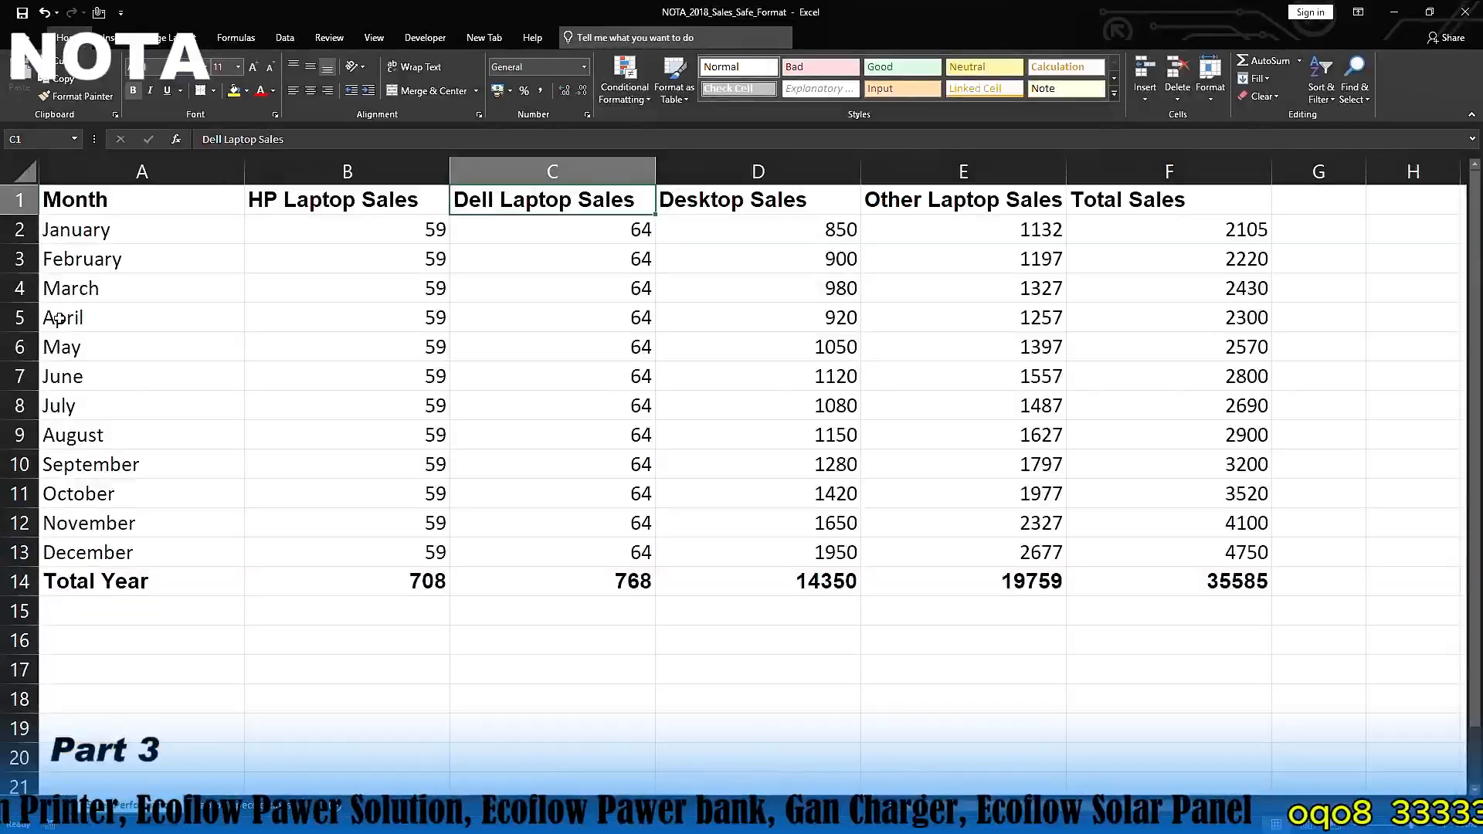
# Step: Move the January row below February, and move the block of rows 2 to 5 directly above November
pyautogui.click(21, 230)
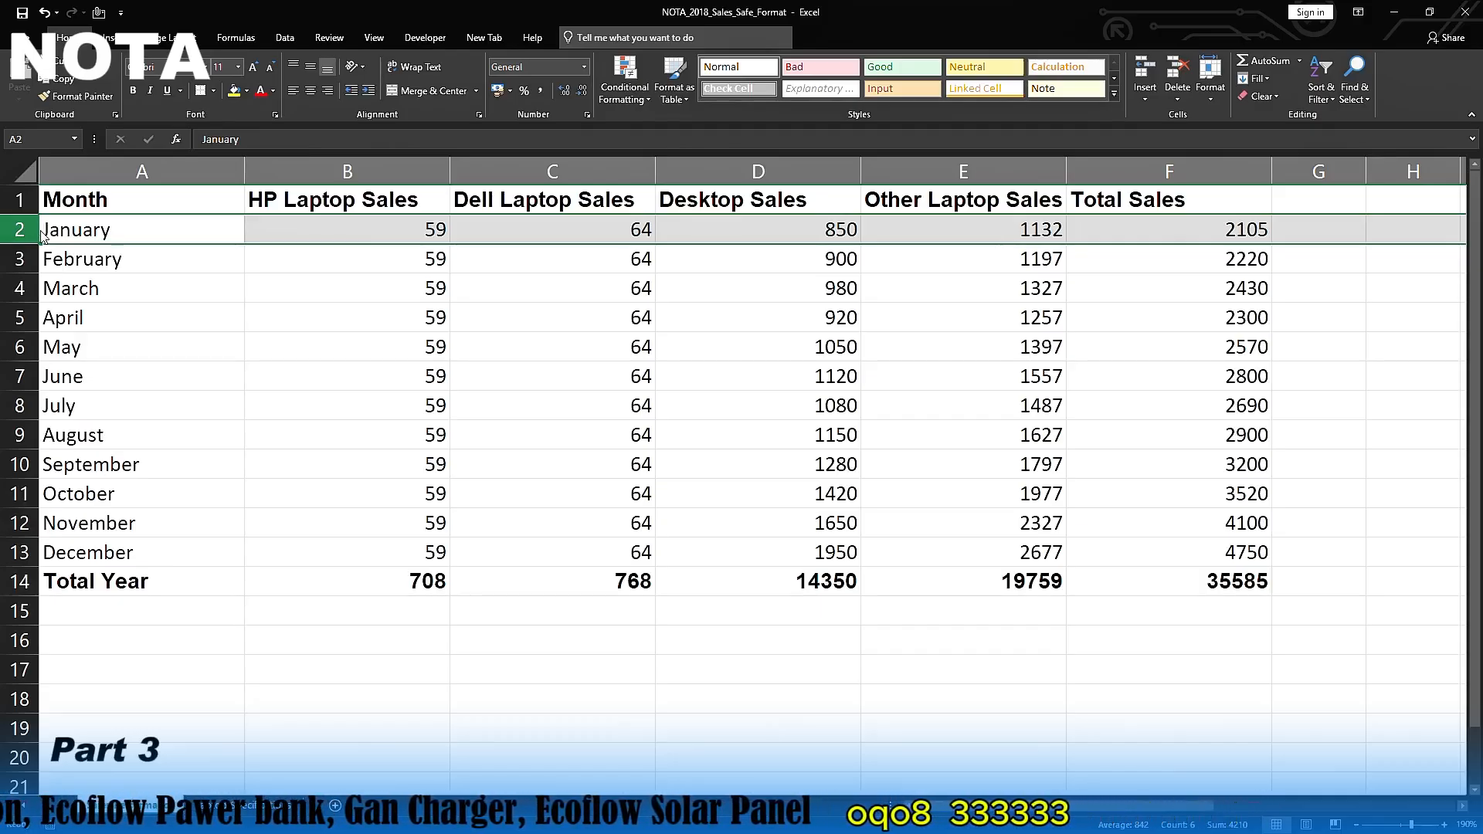
pyautogui.moveTo(41, 235); pyautogui.dragTo(46, 264)
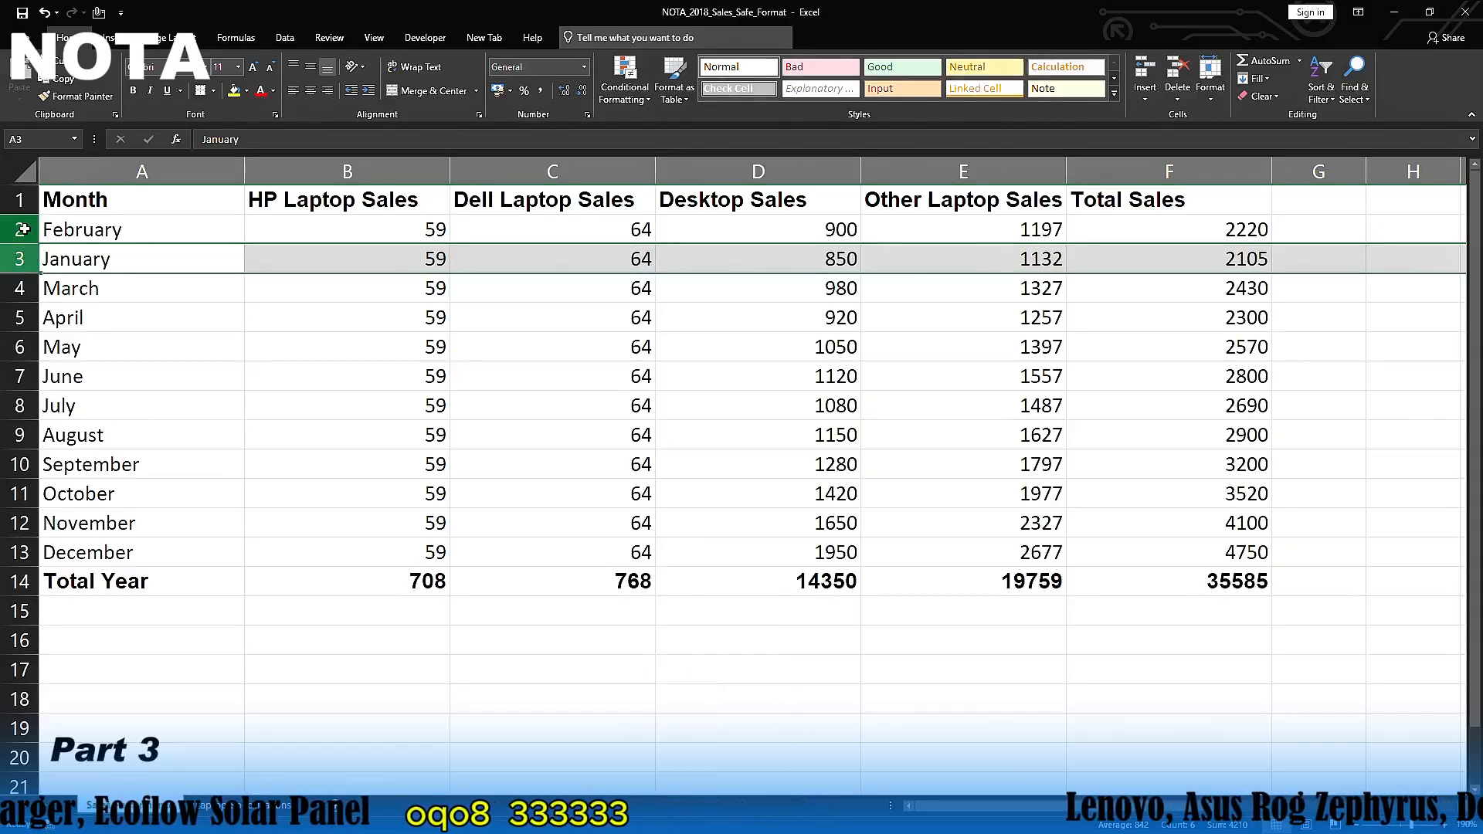
pyautogui.moveTo(23, 230); pyautogui.dragTo(91, 327)
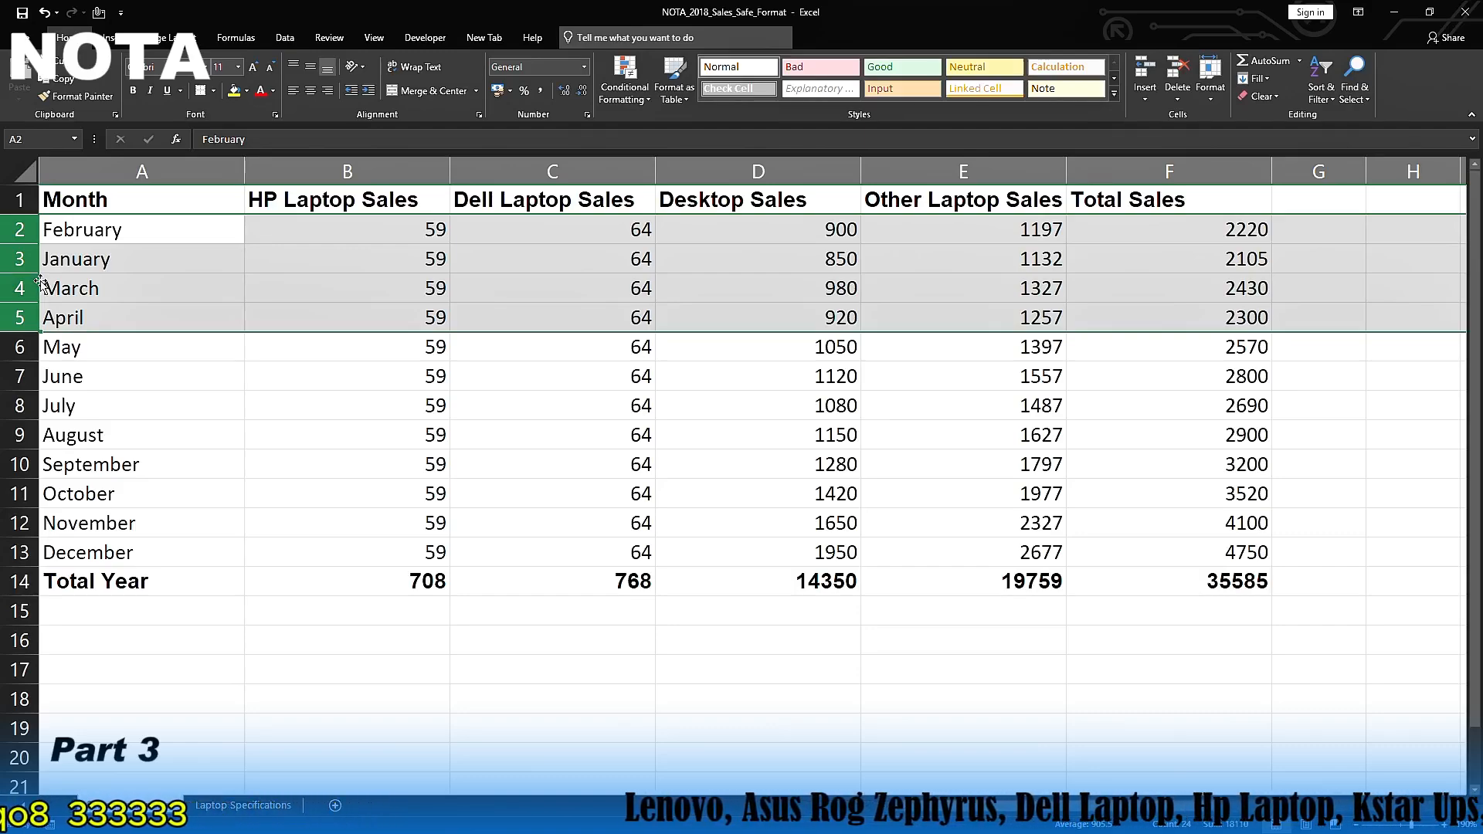
pyautogui.moveTo(44, 288); pyautogui.dragTo(62, 527)
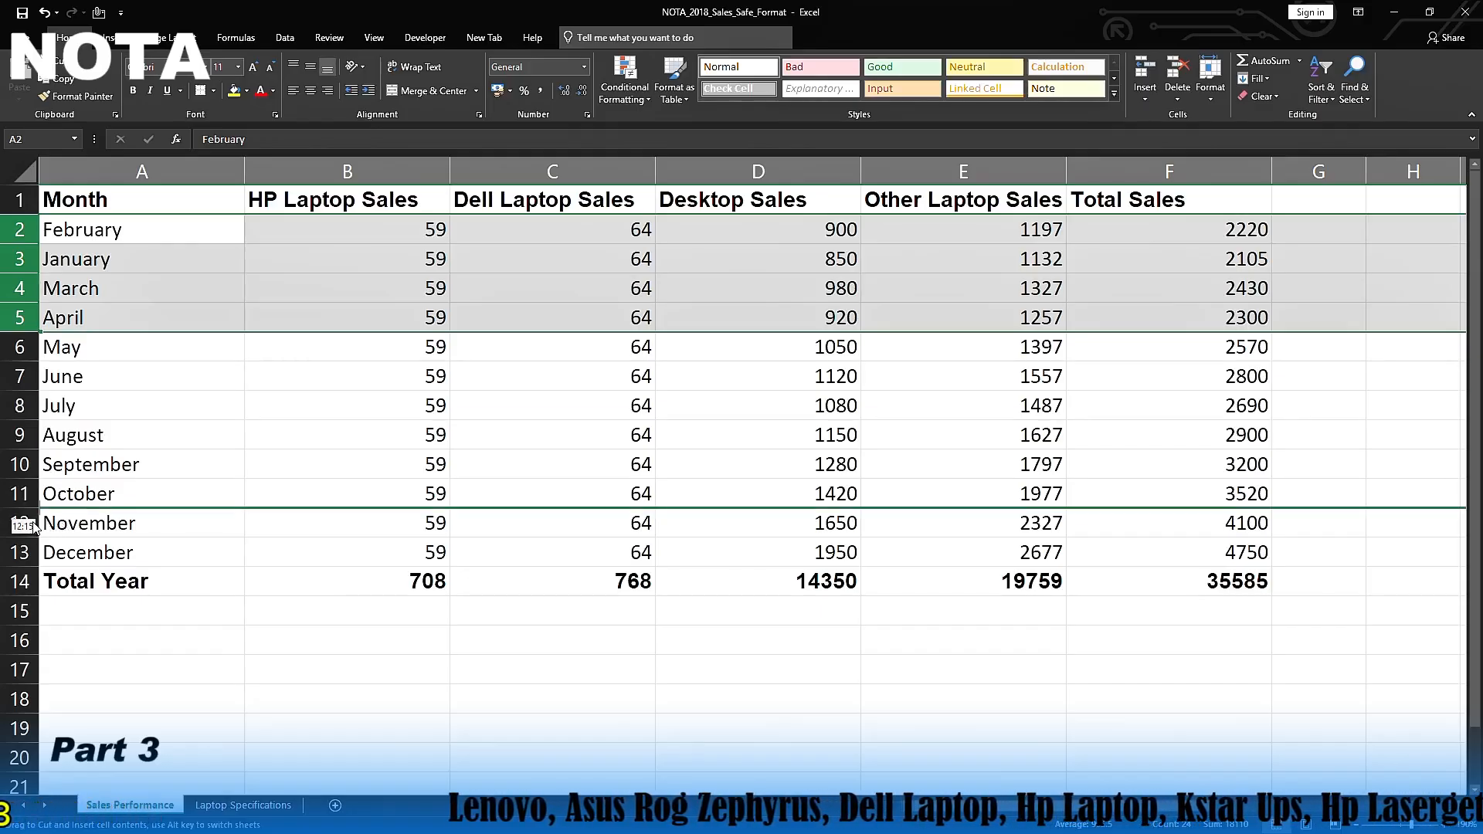
pyautogui.moveTo(34, 526); pyautogui.dragTo(33, 526)
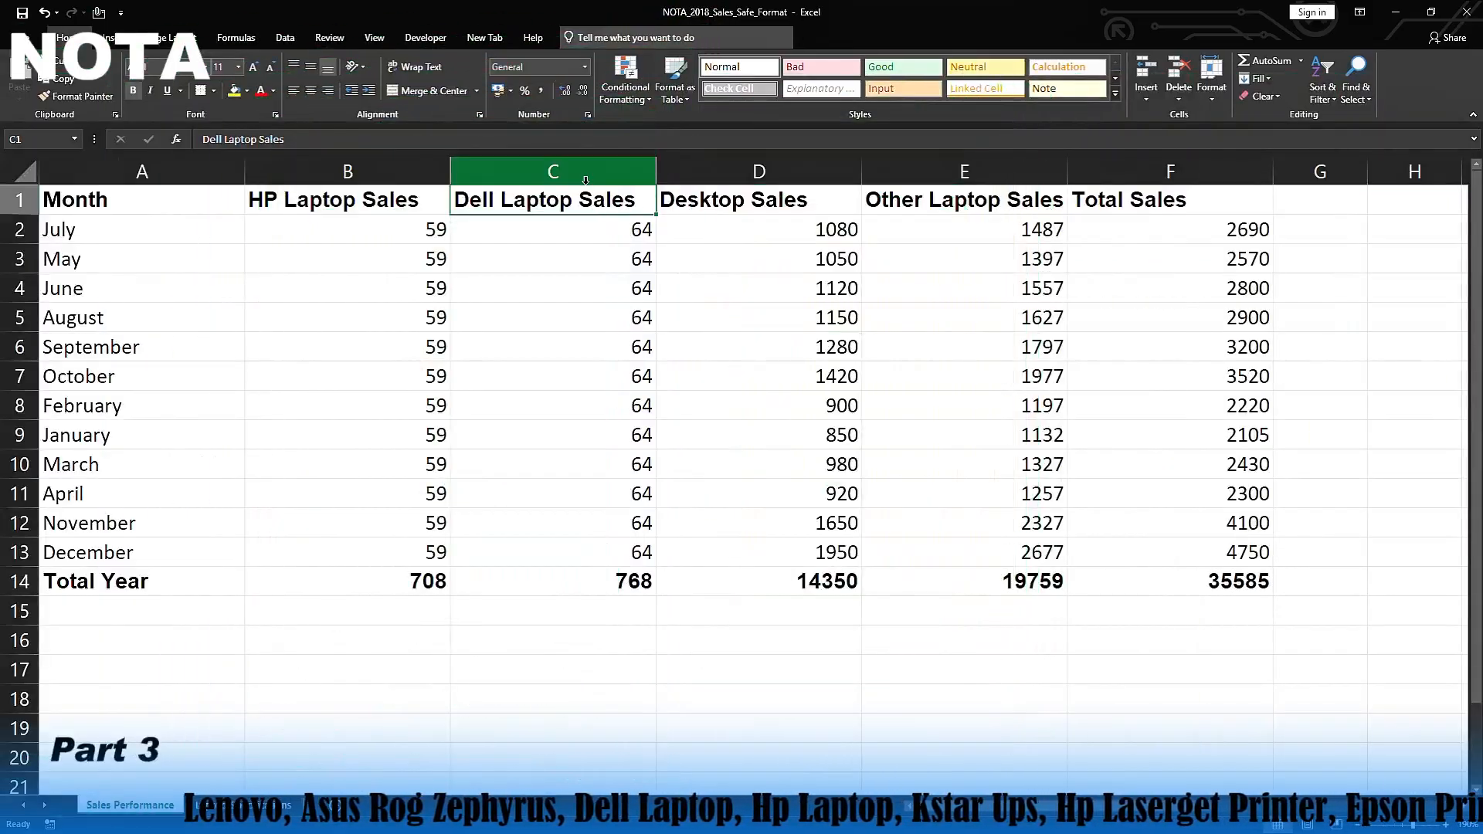
# Step: Move the Dell Laptop Sales column in front of the HP Laptop Sales column
pyautogui.click(586, 180)
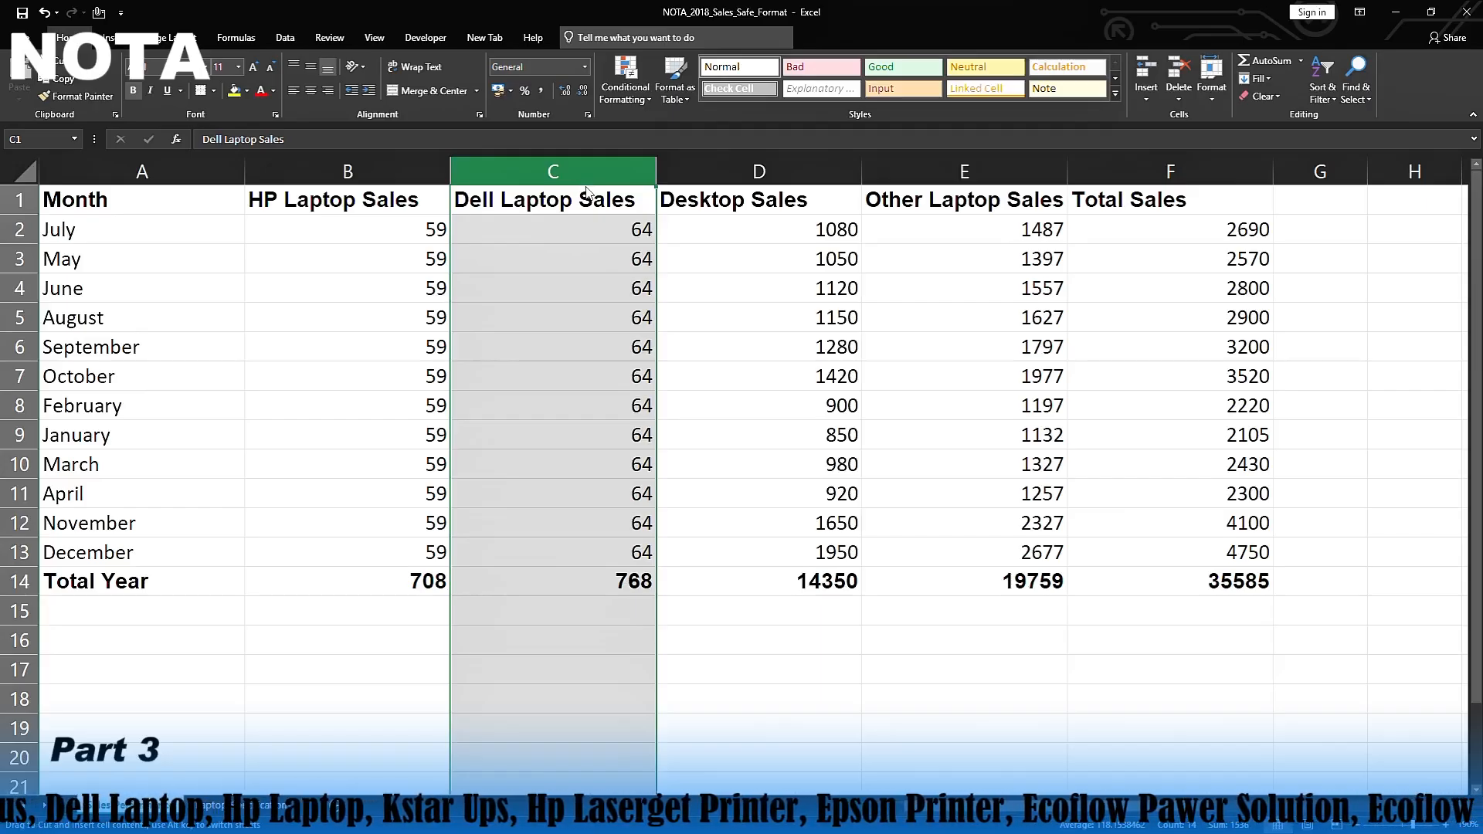
pyautogui.moveTo(587, 193); pyautogui.dragTo(331, 182)
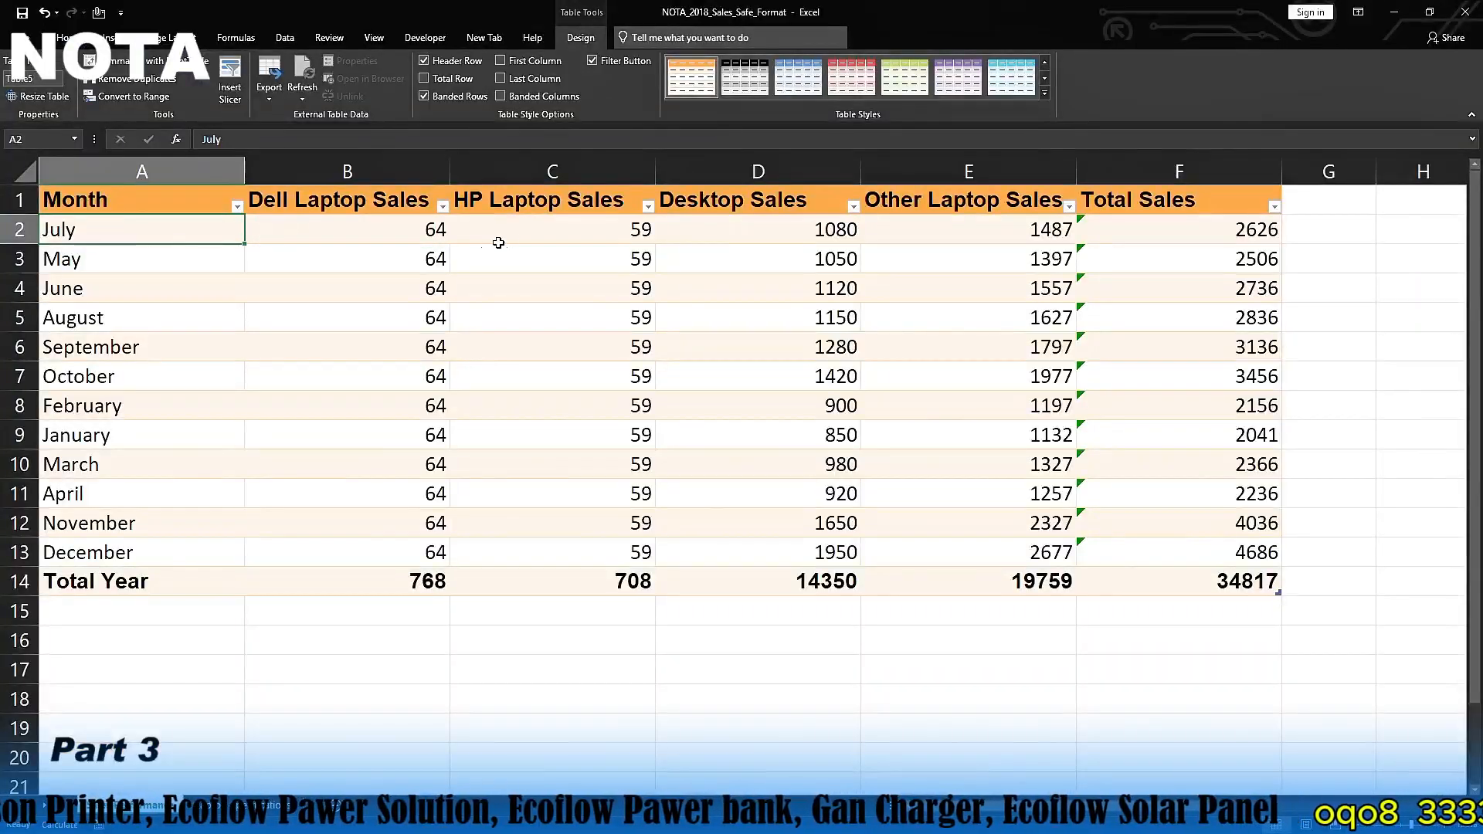
pyautogui.click(498, 236)
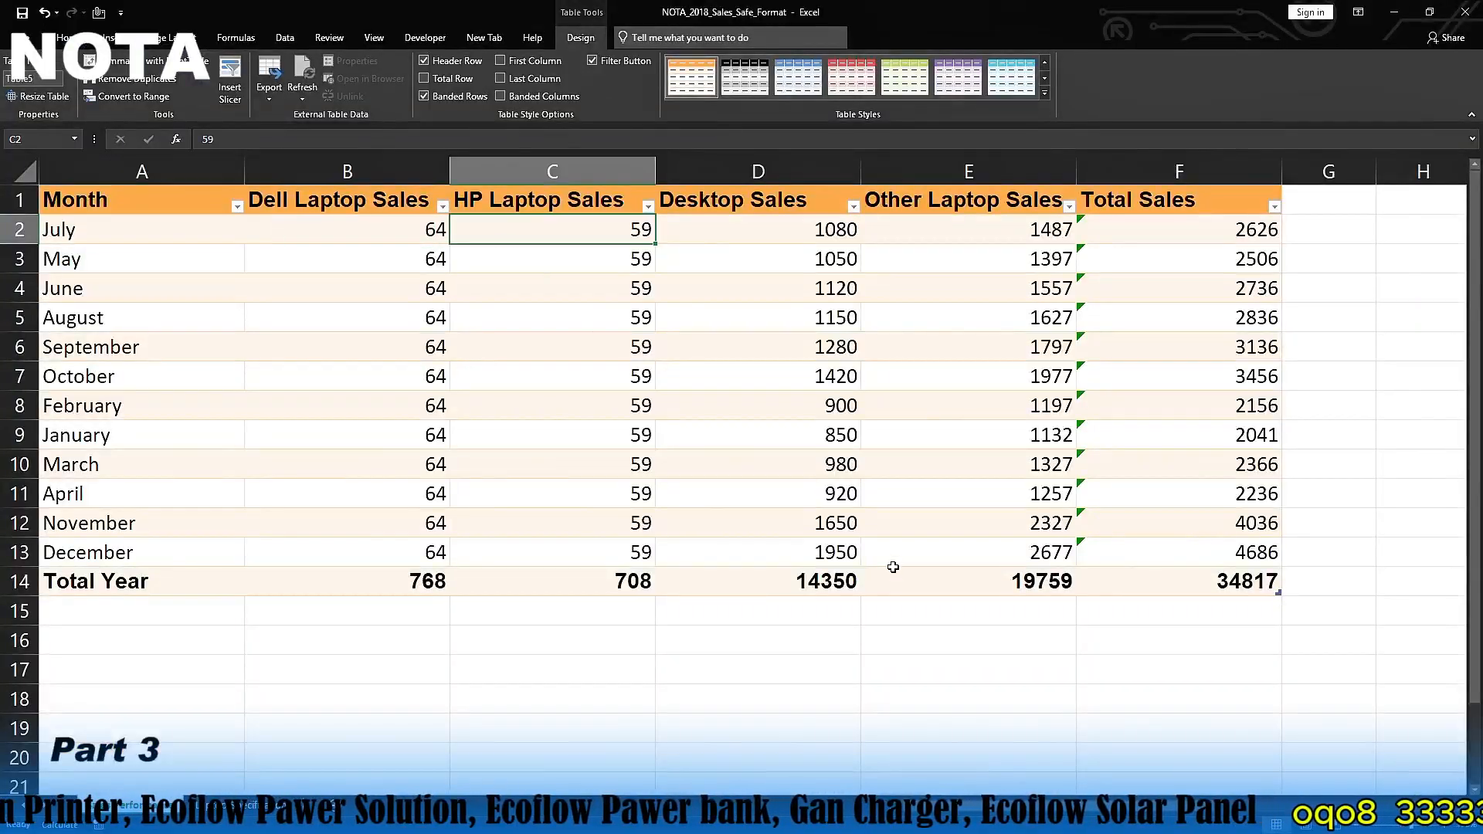
pyautogui.click(1151, 583)
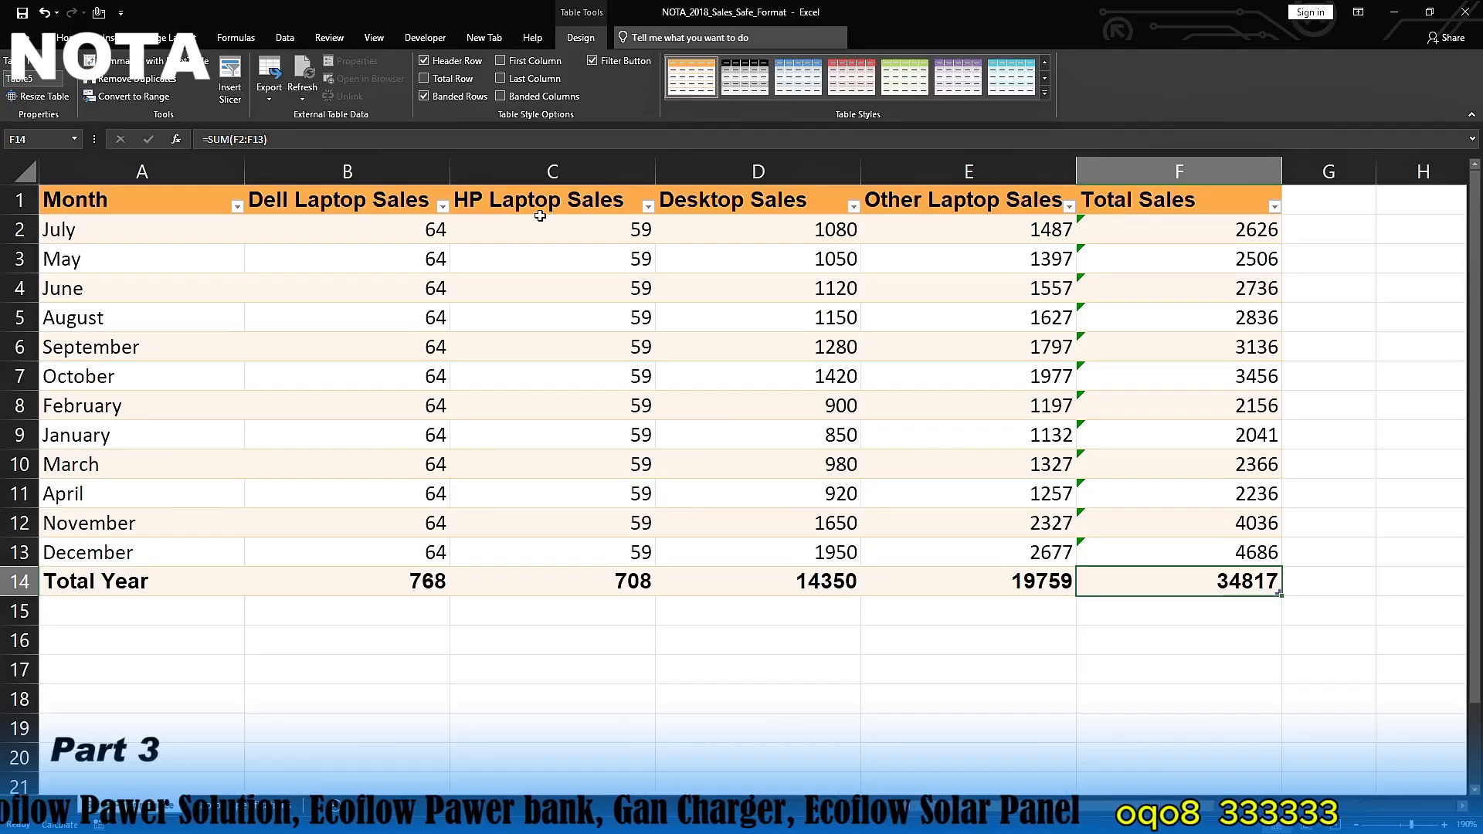
# Step: Review the pages of the active sheet in the print preview and return to the worksheet
pyautogui.click(29, 37)
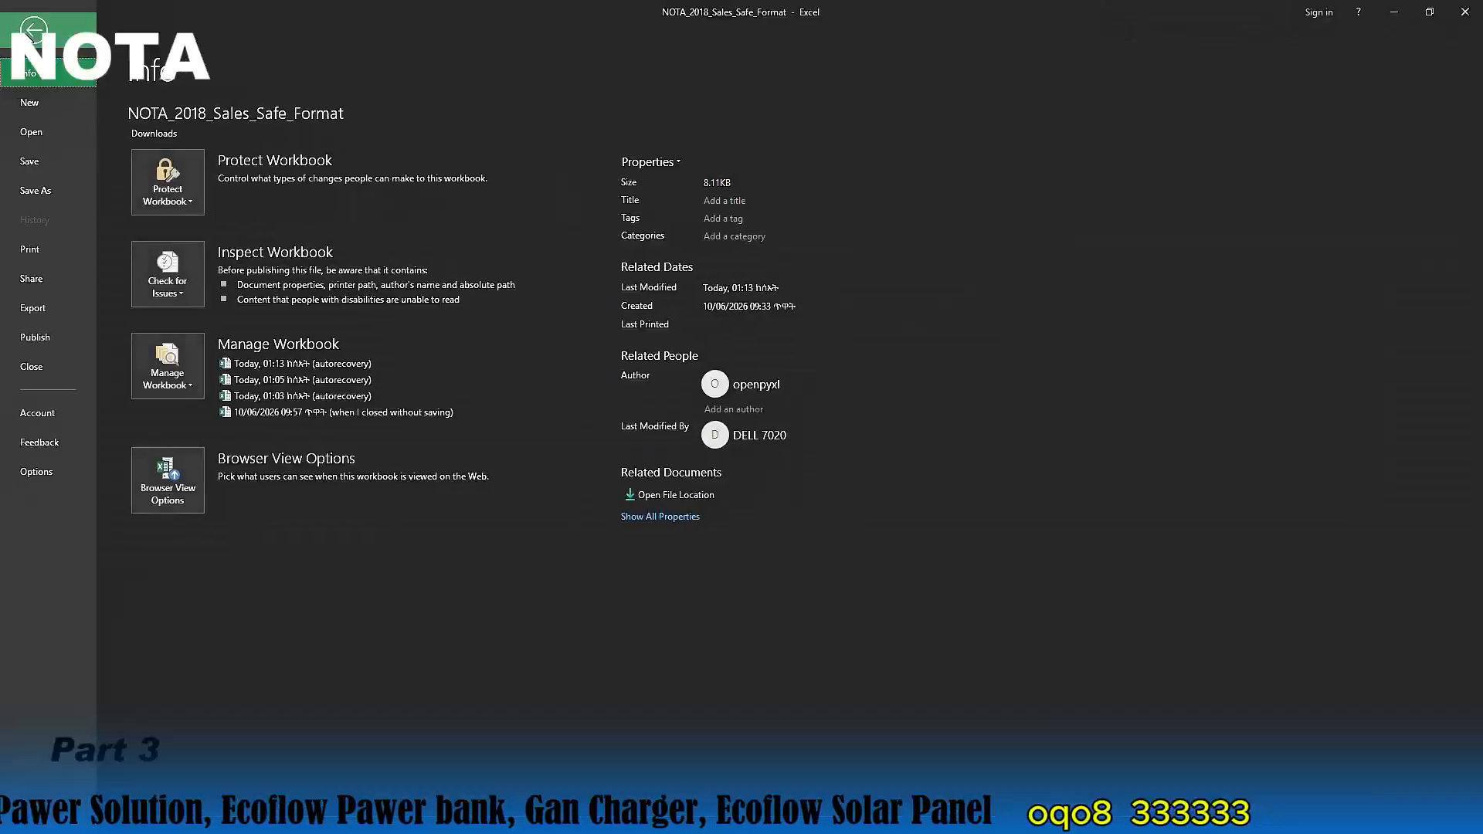
pyautogui.click(30, 249)
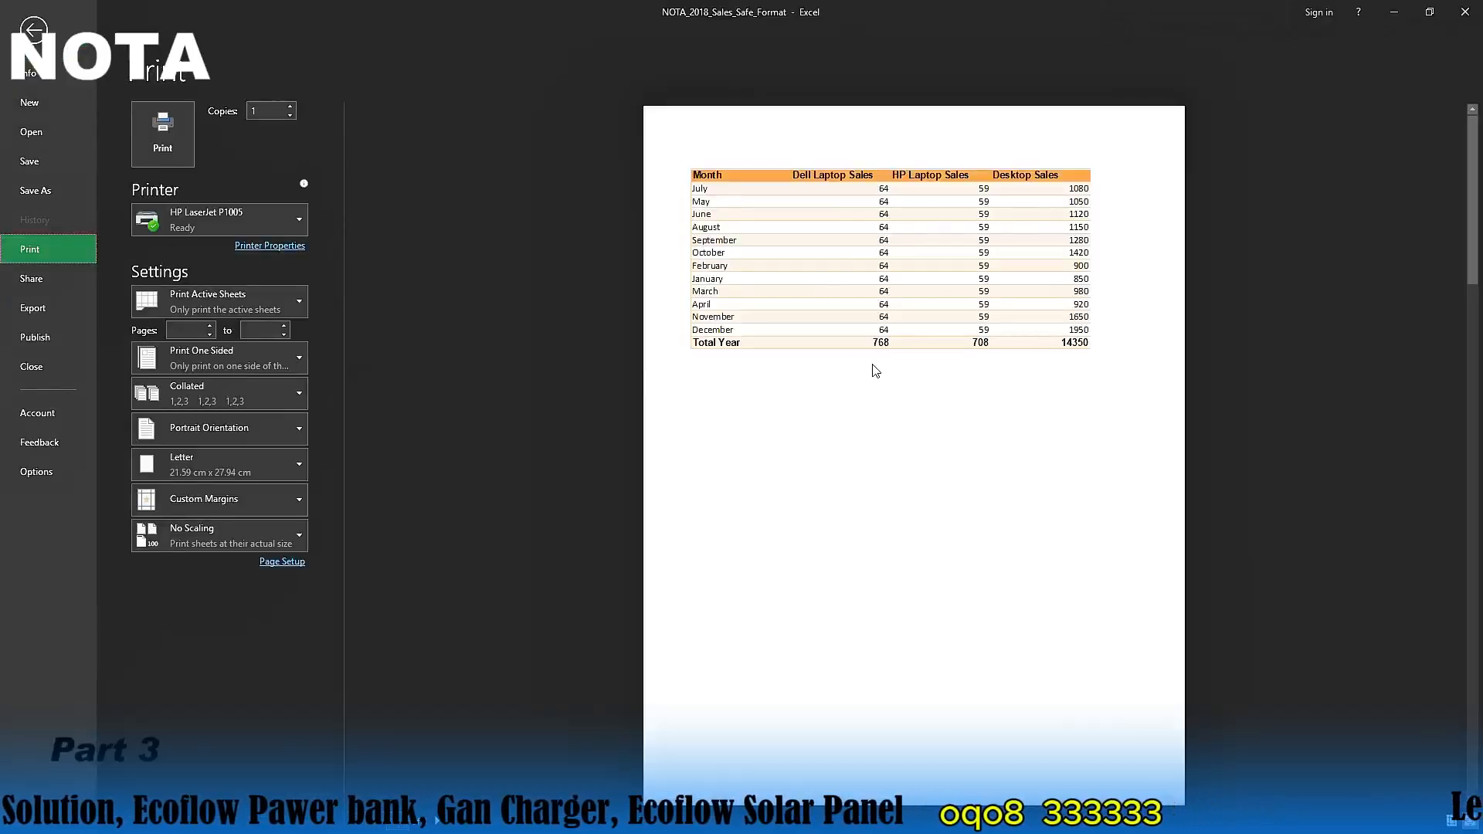
pyautogui.doubleClick(901, 376)
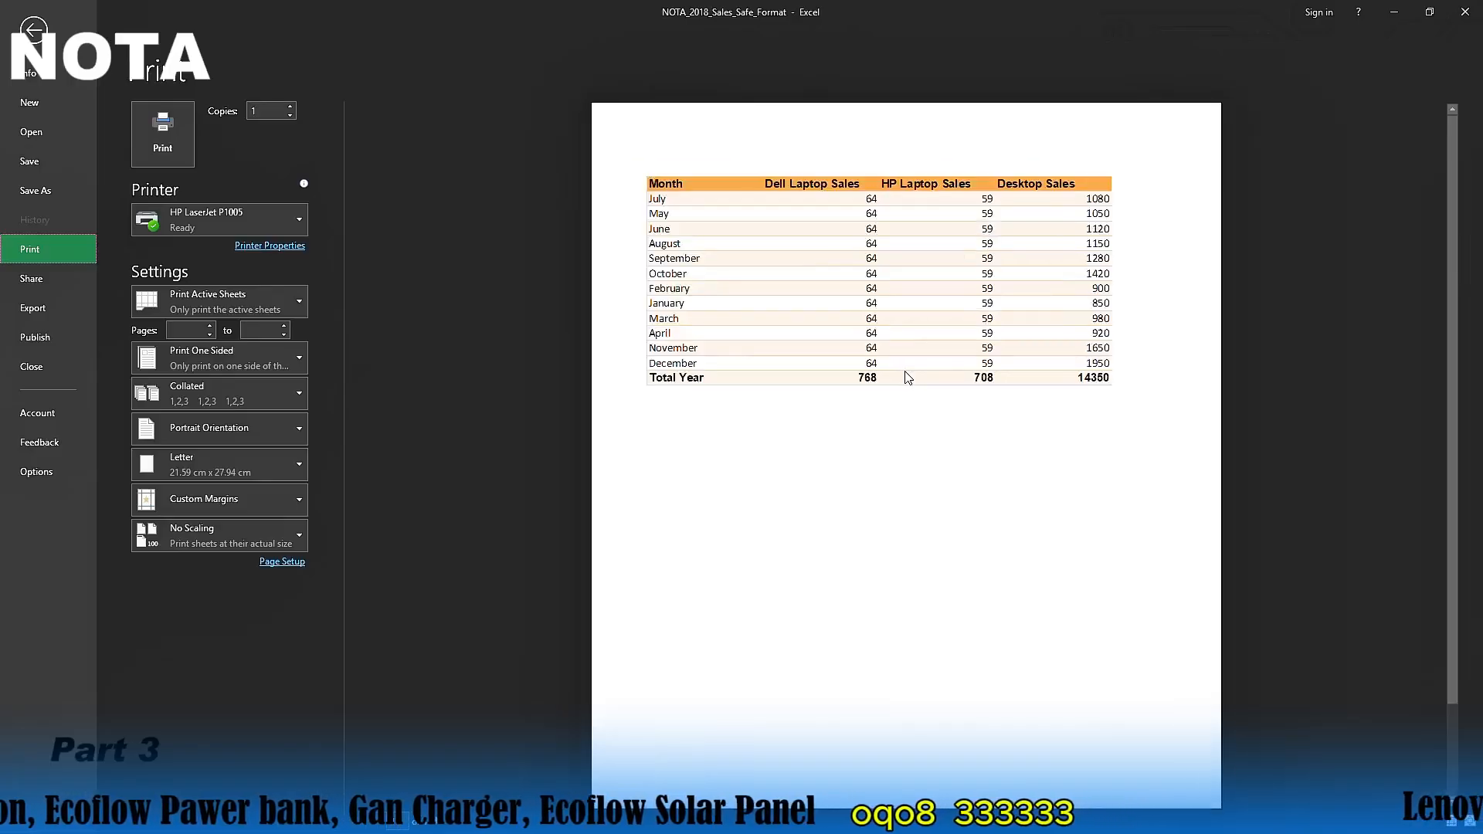
pyautogui.click(436, 828)
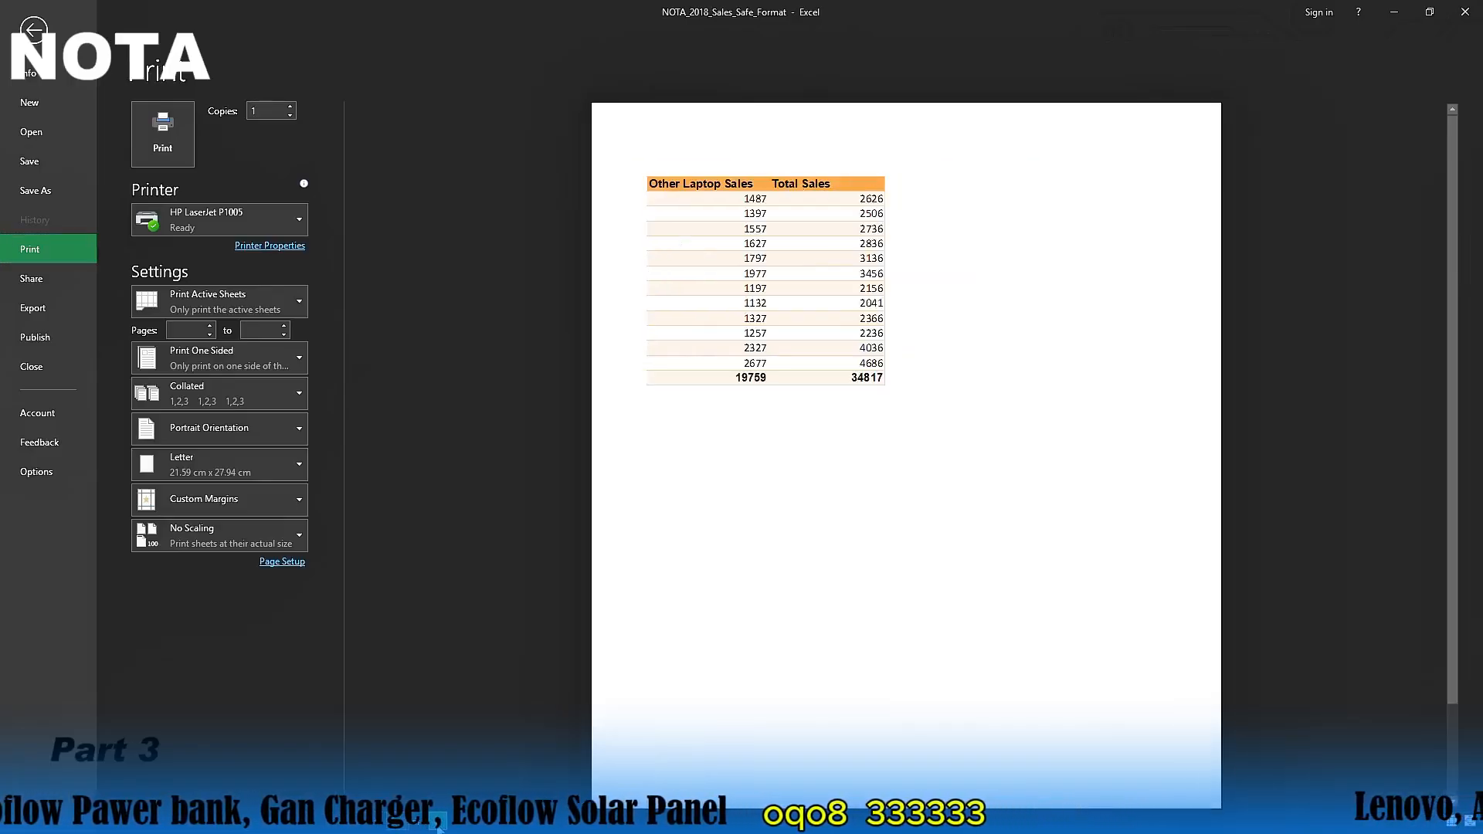
pyautogui.click(436, 828)
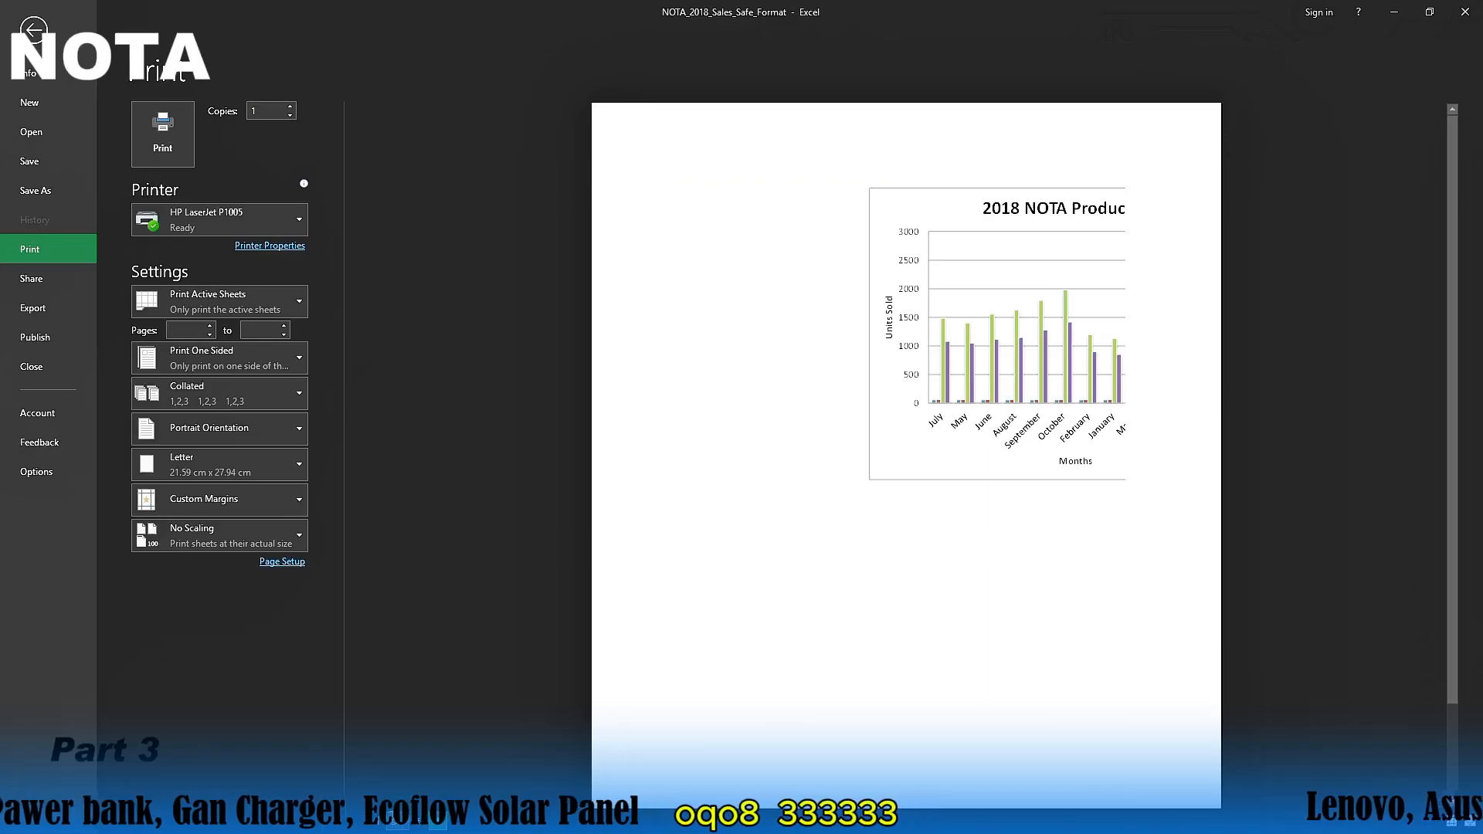
pyautogui.click(436, 828)
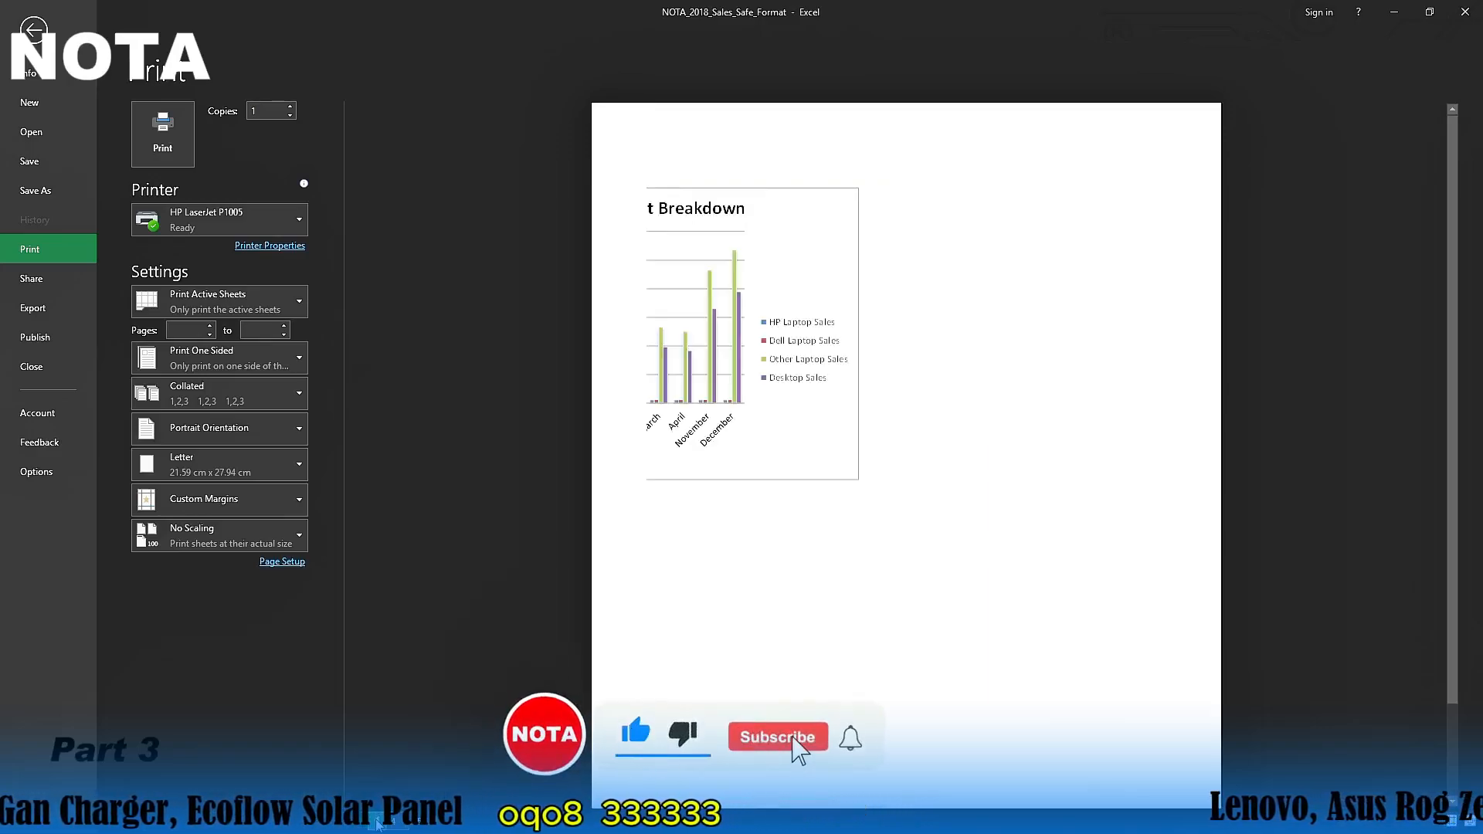
pyautogui.press('Escape')
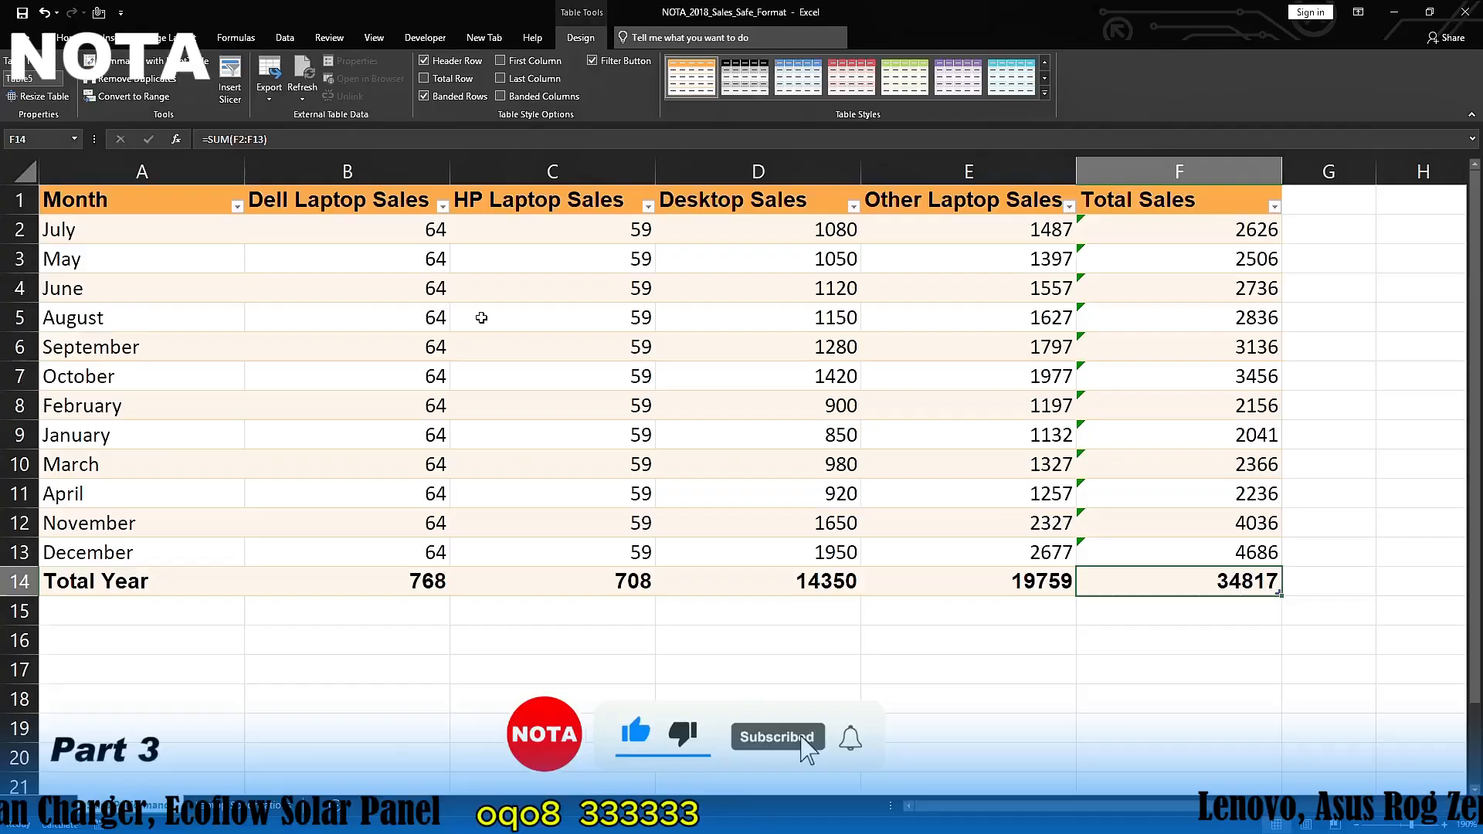
# Step: Scale the printout to 1 page wide and check the page layout in the print preview
pyautogui.click(151, 44)
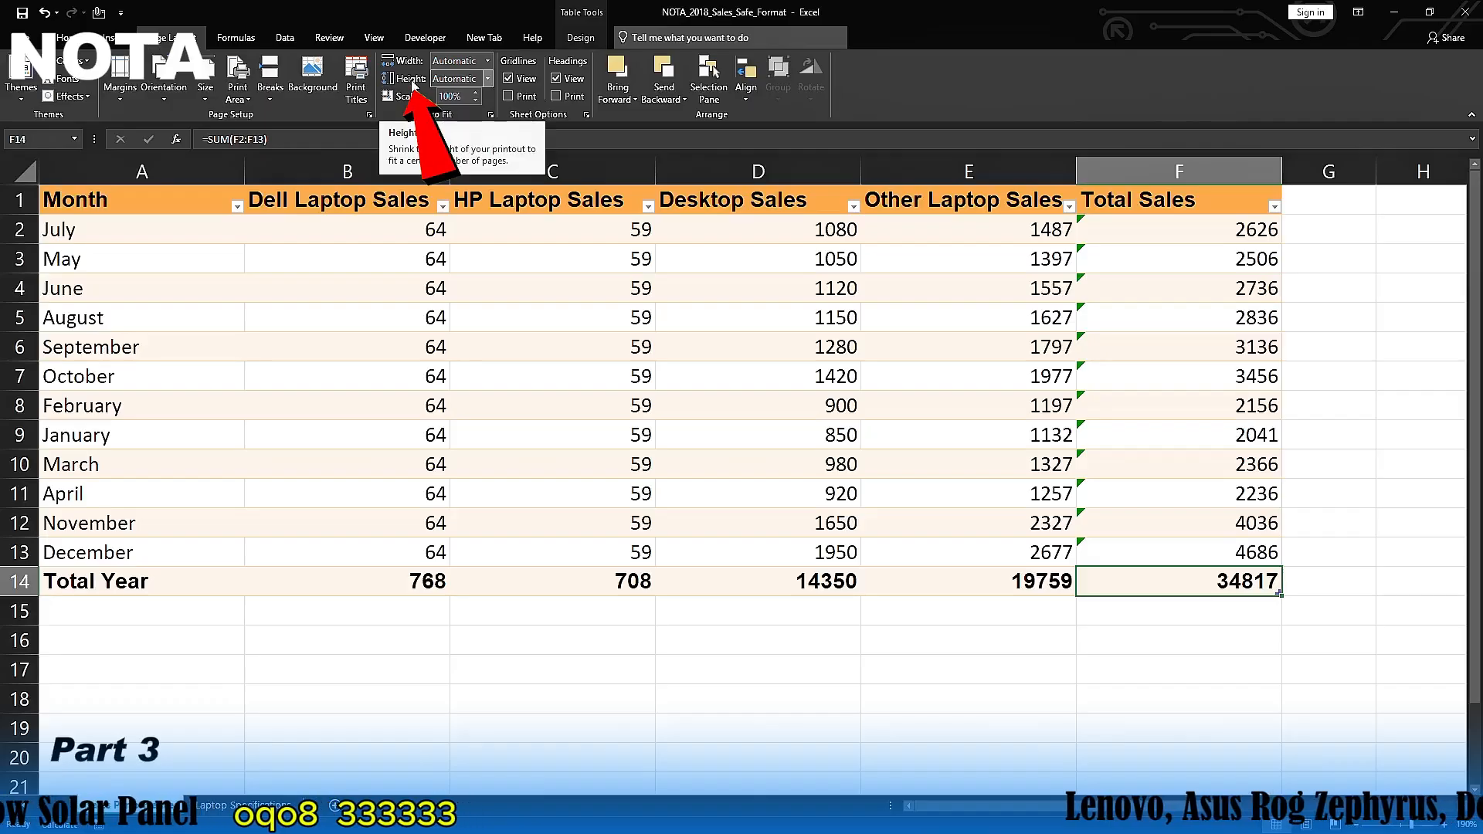
pyautogui.click(487, 60)
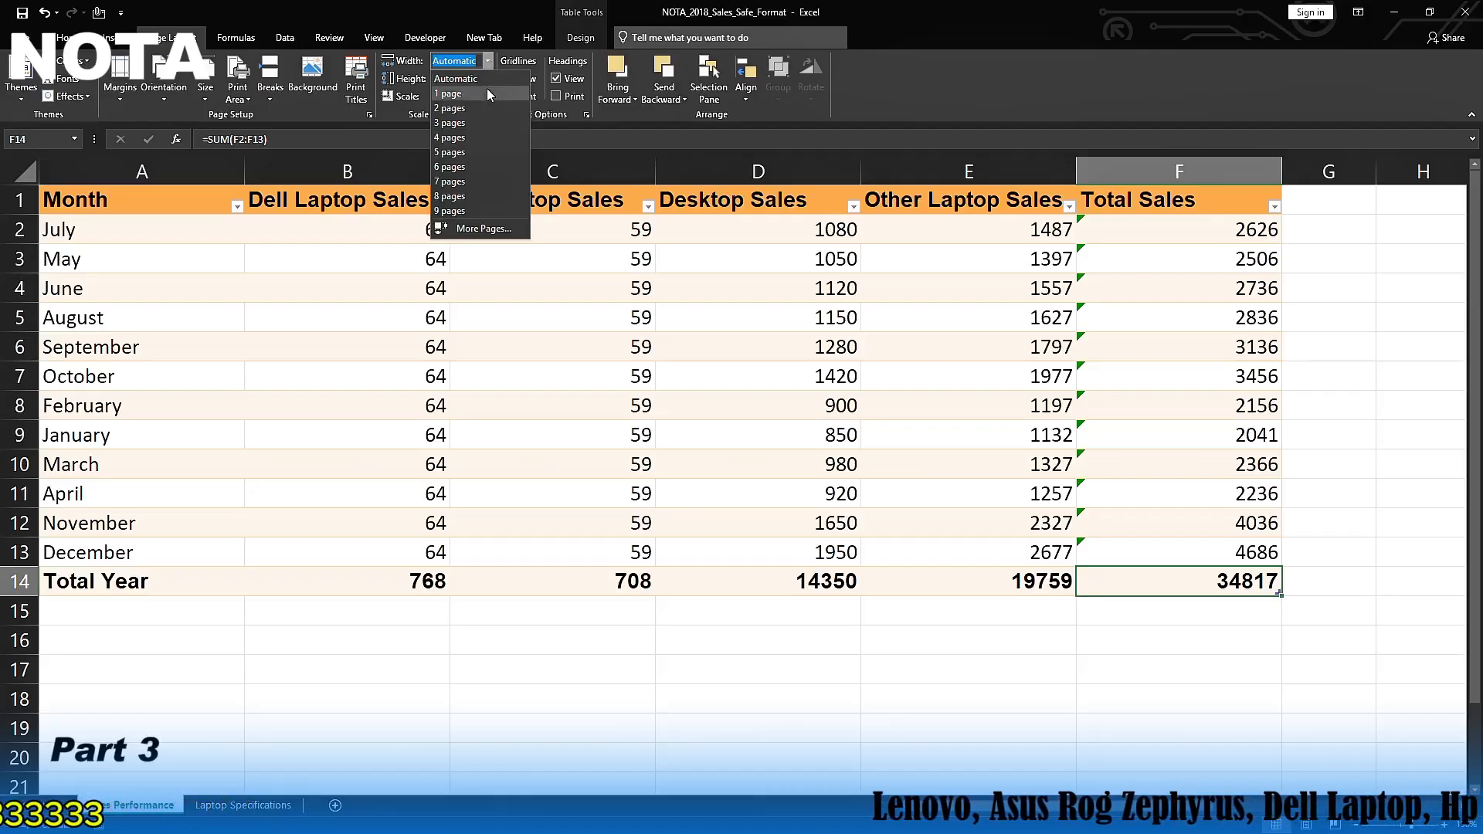
pyautogui.click(487, 93)
pyautogui.hotkey('ctrl', 'p')
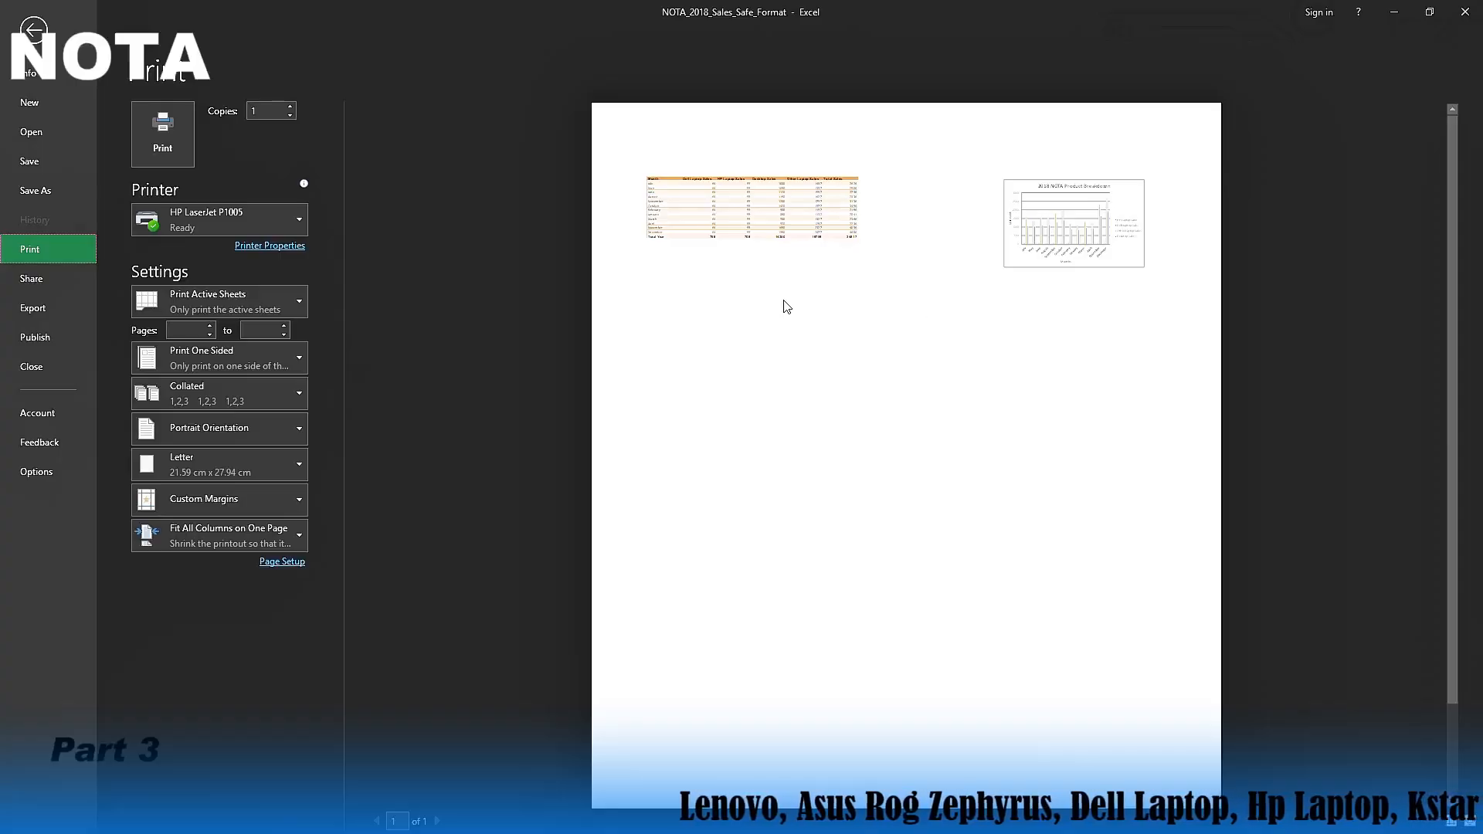
pyautogui.click(751, 210)
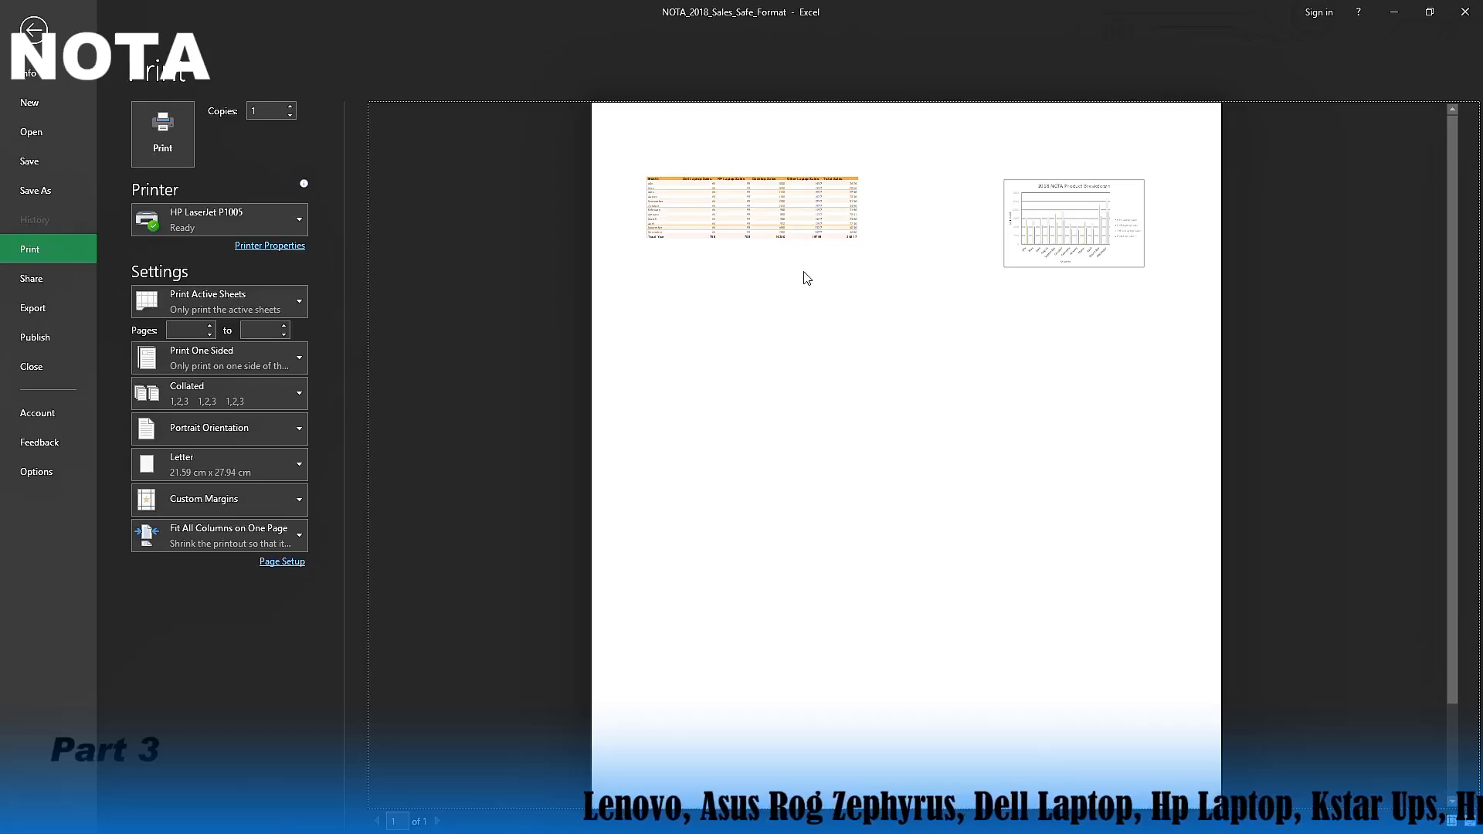
pyautogui.press('Escape')
# Step: Move the 2018 NOTA Product Breakdown chart directly beneath the sales table and check the sheet in the print preview
pyautogui.scroll(-4, 1054, 394)
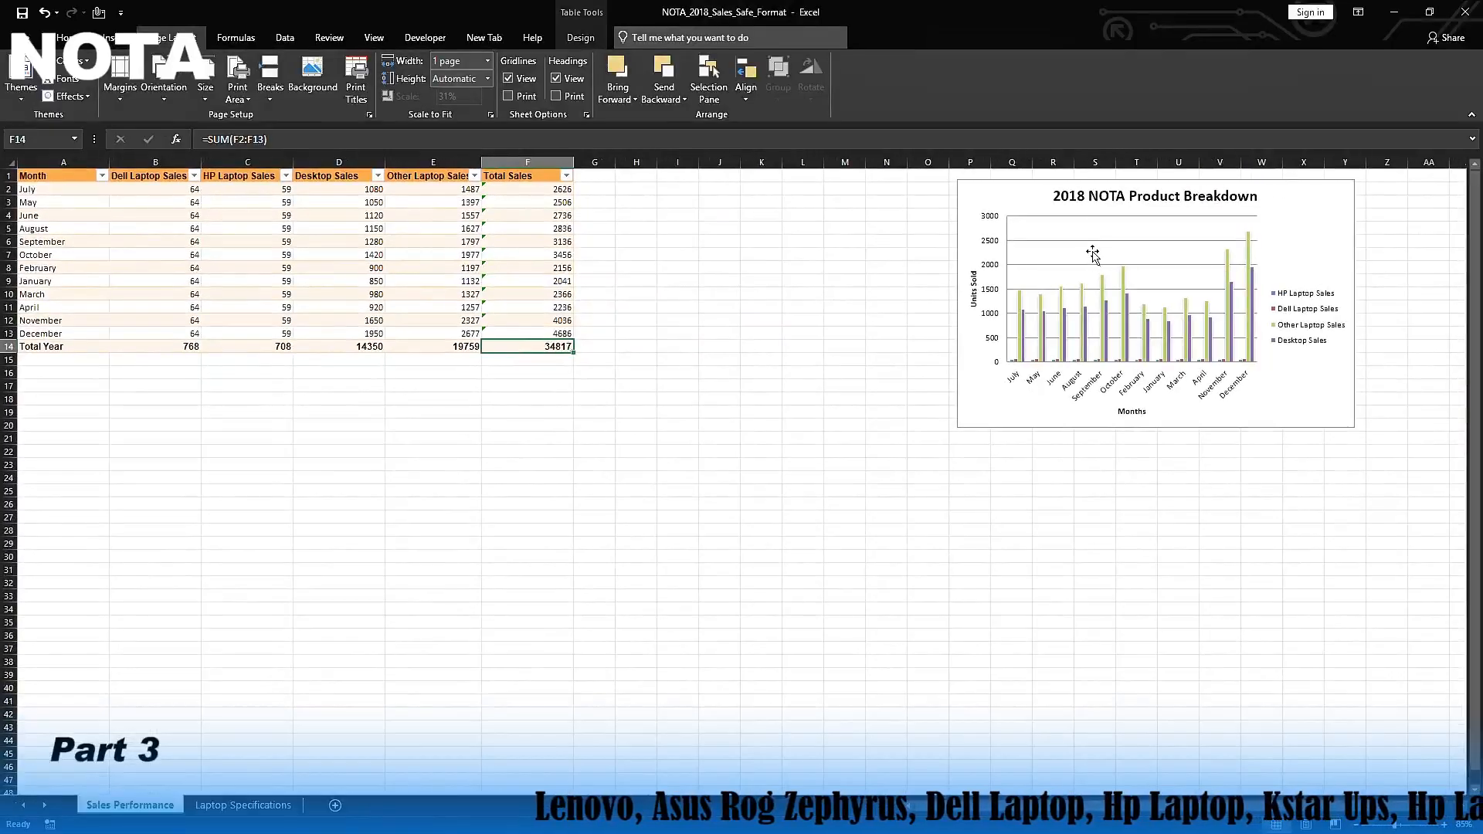
pyautogui.click(1060, 200)
pyautogui.click(1048, 185)
pyautogui.moveTo(1050, 182); pyautogui.dragTo(200, 369)
pyautogui.hotkey('ctrl', 'p')
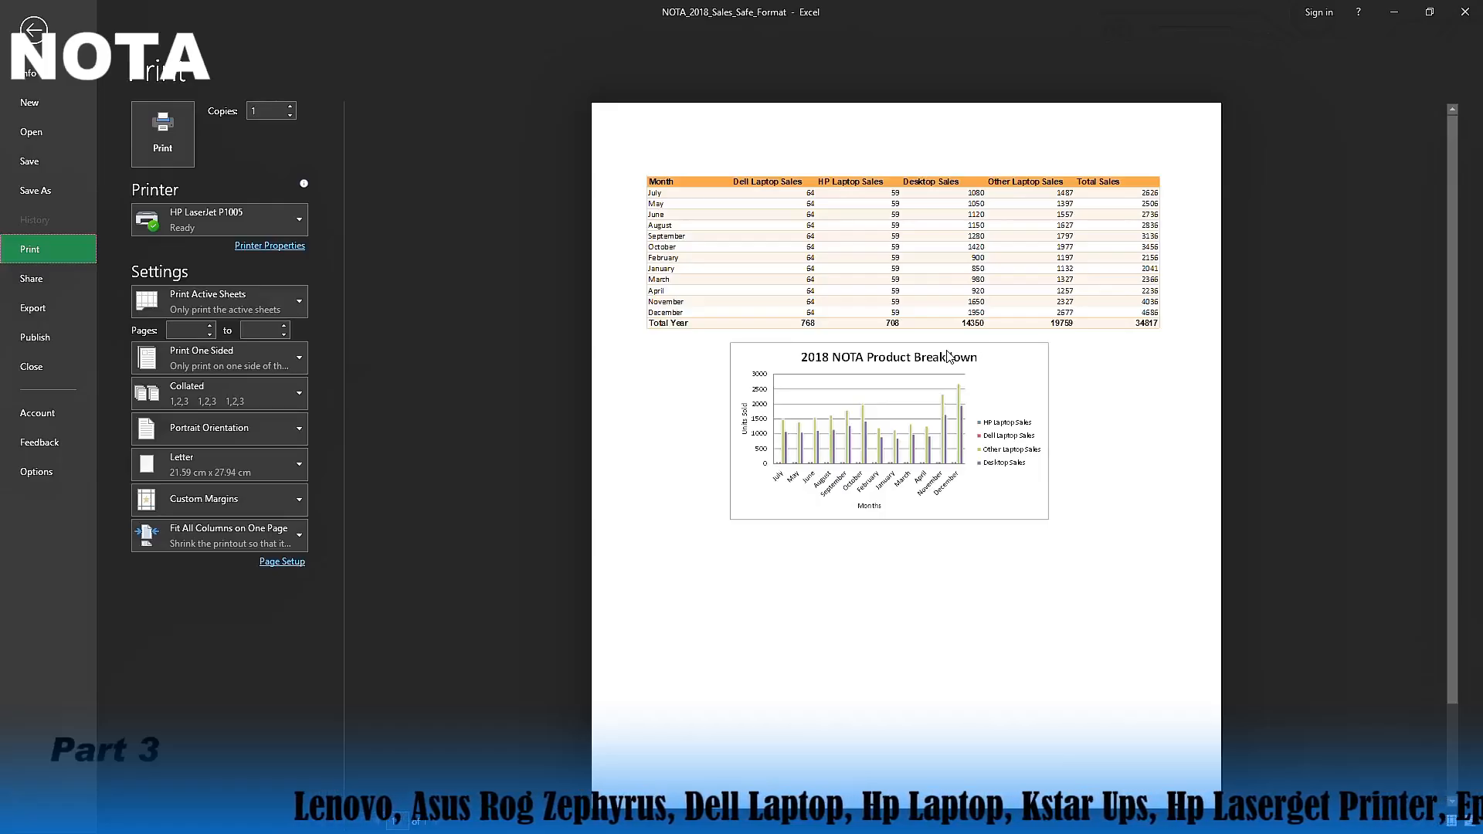
pyautogui.click(904, 527)
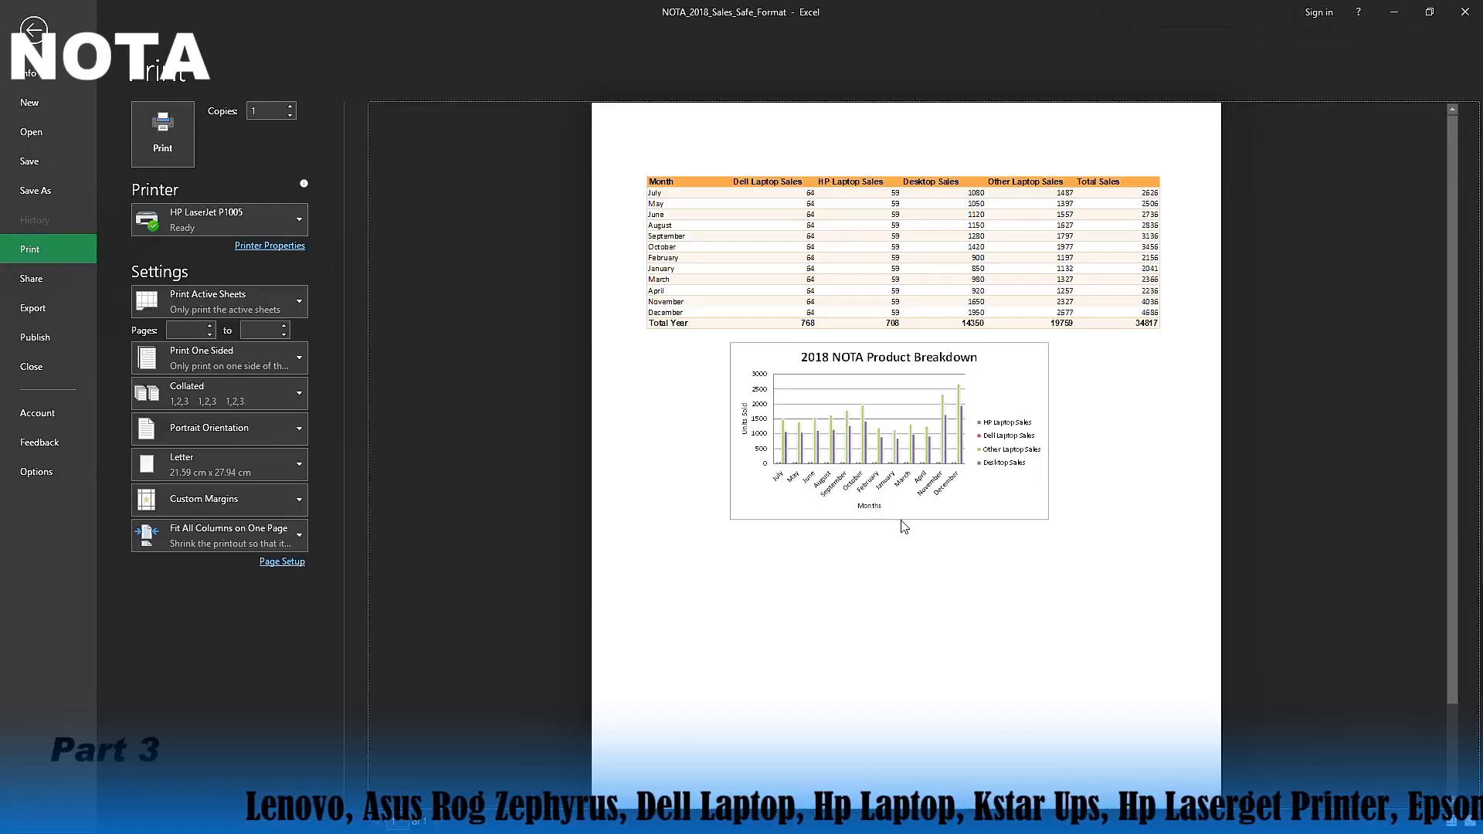